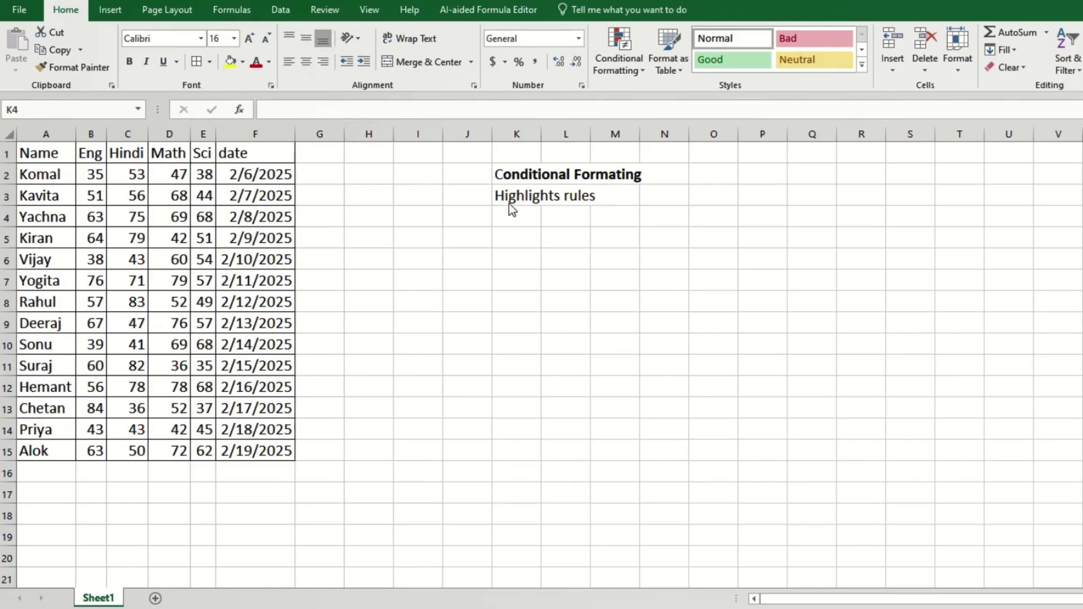
{"action": "left_click", "coordinate": [642, 72]}
{"action": "mouse_move", "coordinate": [657, 97]}
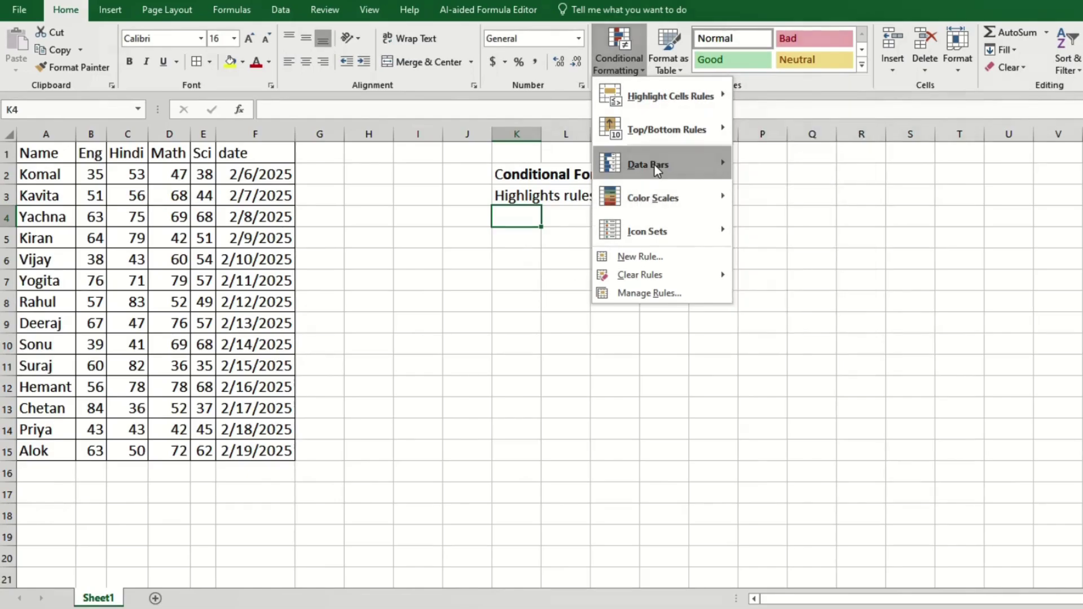
{"action": "left_click", "coordinate": [134, 309]}
{"action": "left_click_drag", "start_coordinate": [55, 153], "coordinate": [257, 452]}
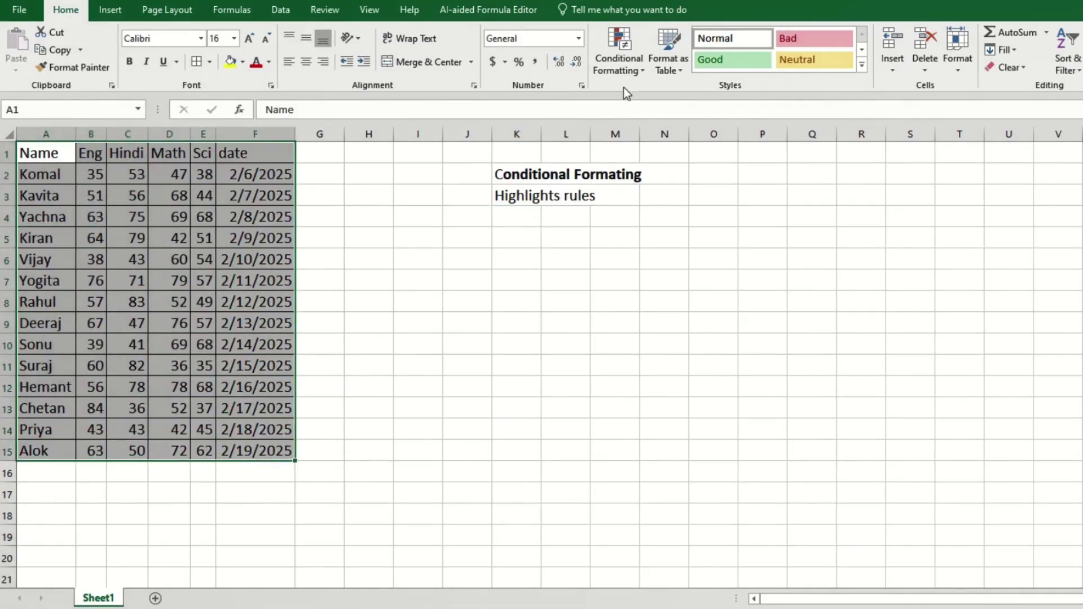
{"action": "left_click", "coordinate": [628, 73]}
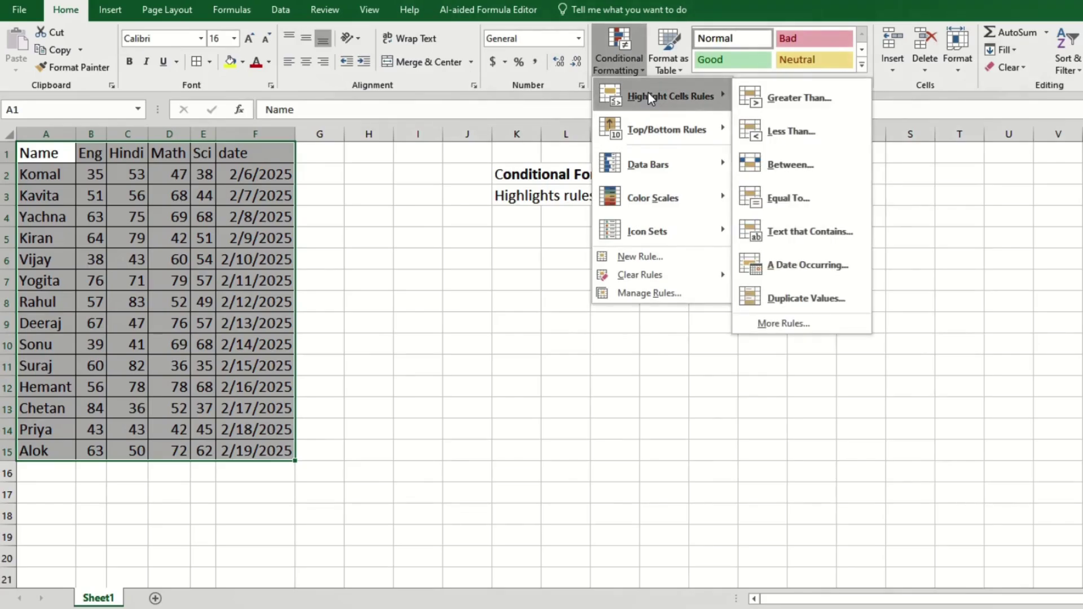
{"action": "left_click", "coordinate": [779, 99]}
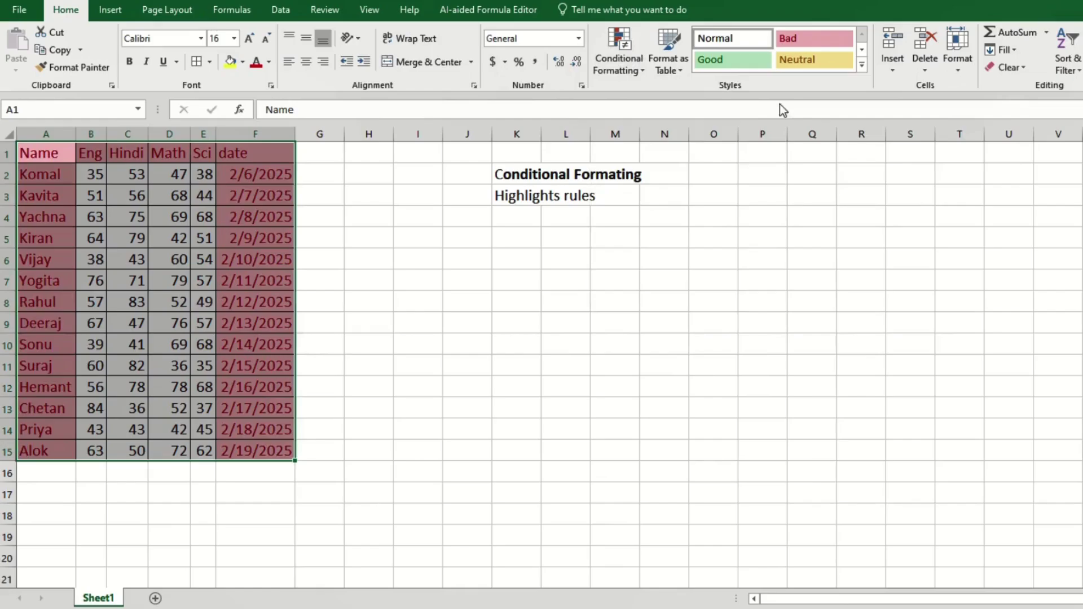
{"action": "left_click", "coordinate": [713, 115]}
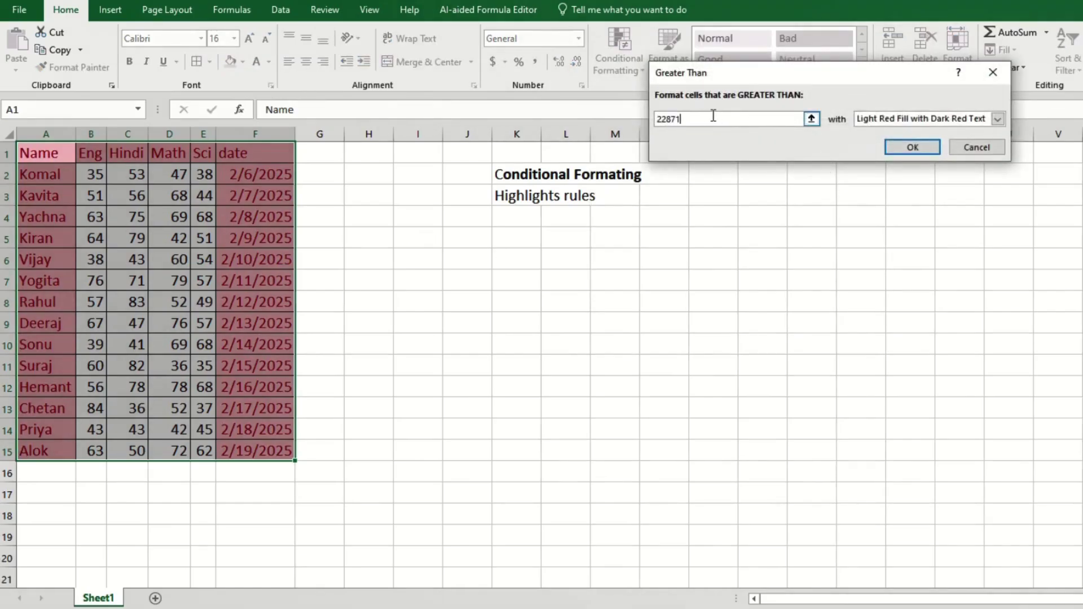
{"action": "left_click_drag", "start_coordinate": [692, 119], "coordinate": [651, 121]}
{"action": "type", "text": "80"}
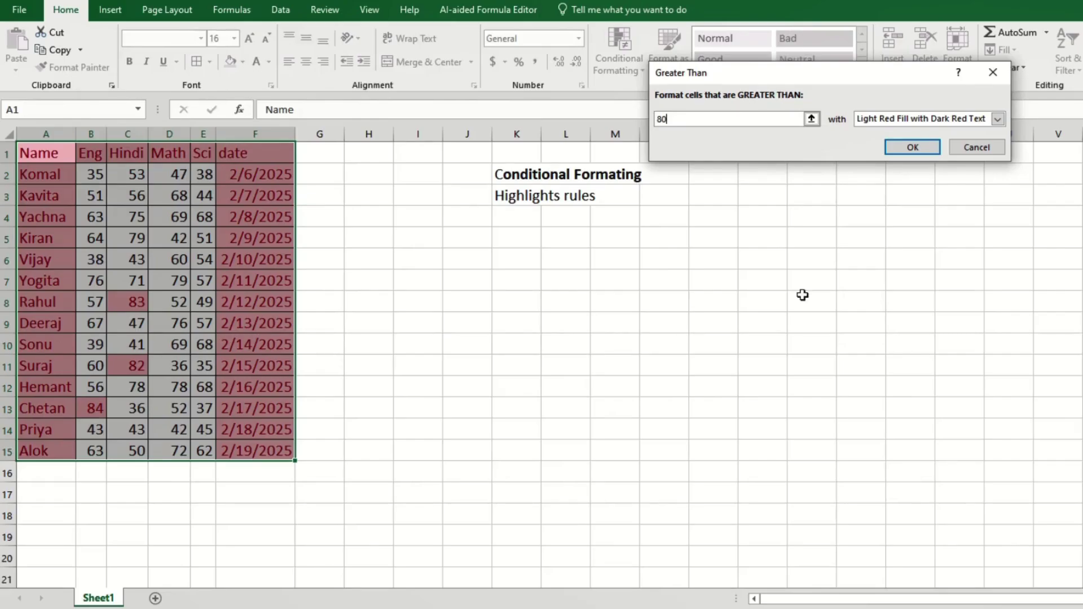
{"action": "left_click", "coordinate": [969, 147]}
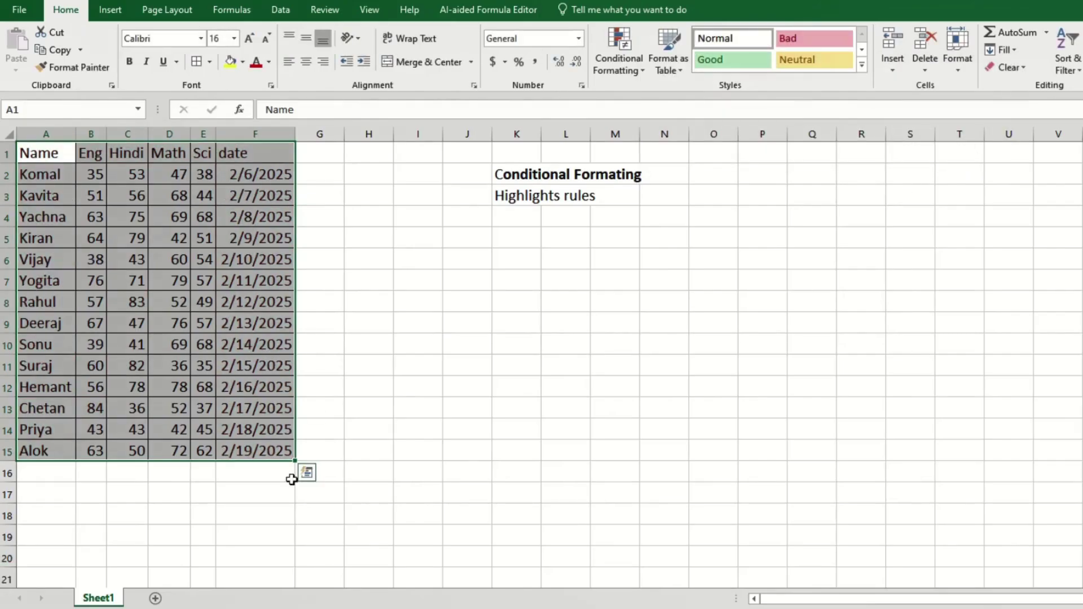
{"action": "left_click", "coordinate": [418, 429]}
Set up a Greater Than highlight rule with a threshold of 80 for the marks in B2:E15
{"action": "left_click_drag", "start_coordinate": [105, 169], "coordinate": [209, 452]}
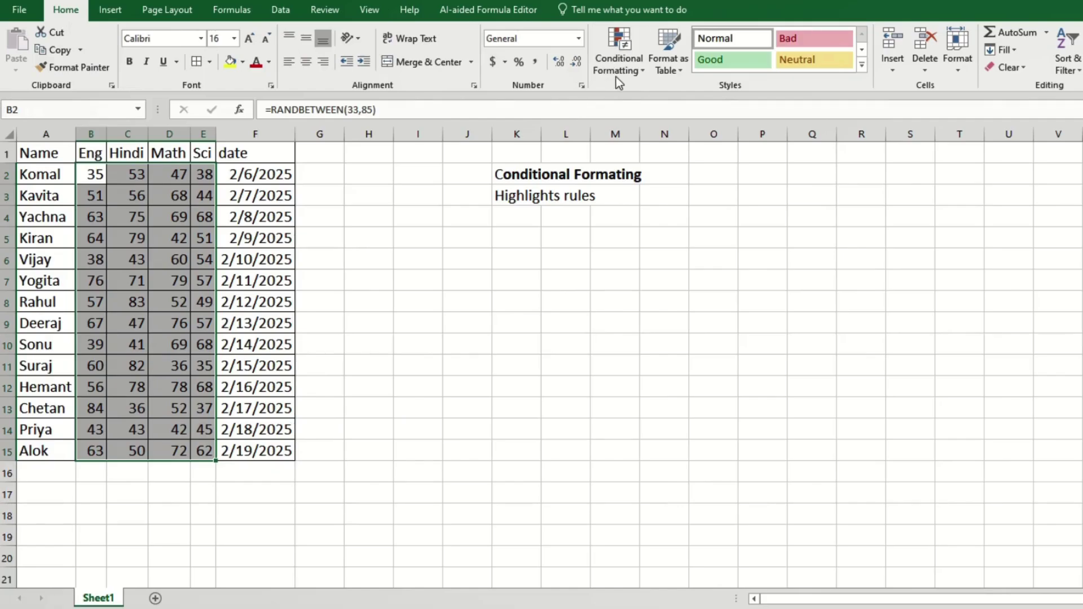
{"action": "left_click", "coordinate": [627, 65]}
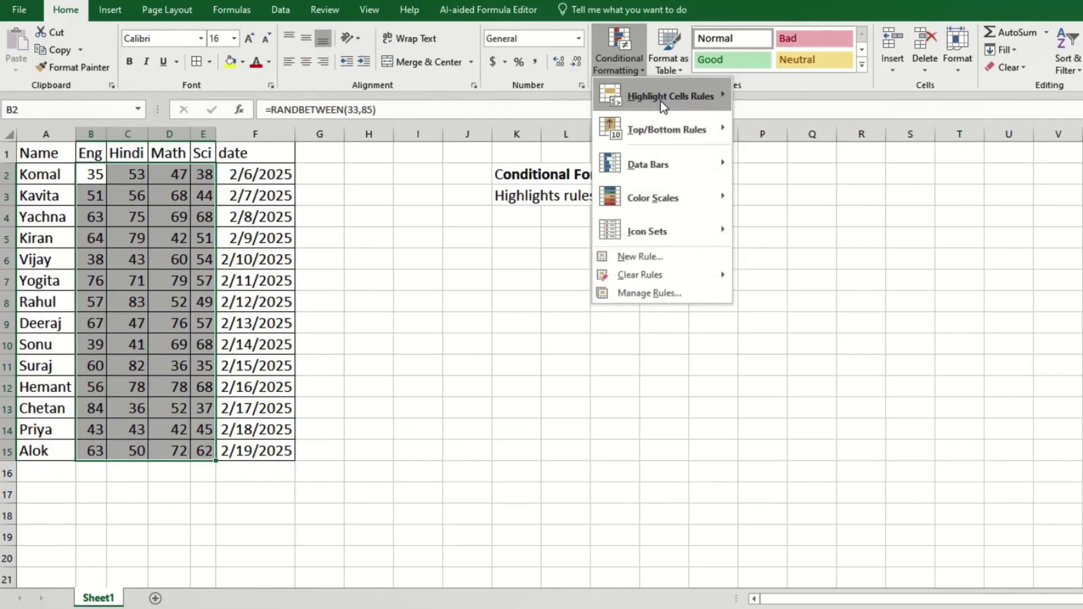
{"action": "mouse_move", "coordinate": [661, 98]}
{"action": "left_click", "coordinate": [794, 97]}
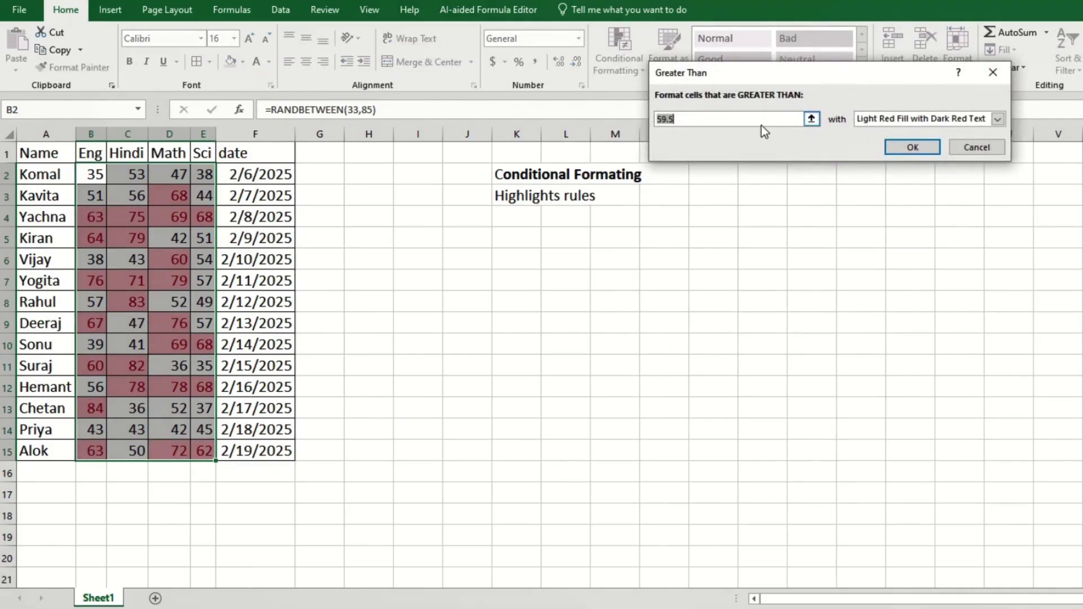
{"action": "left_click", "coordinate": [675, 120]}
{"action": "left_click_drag", "start_coordinate": [675, 119], "coordinate": [585, 124]}
{"action": "type", "text": "80"}
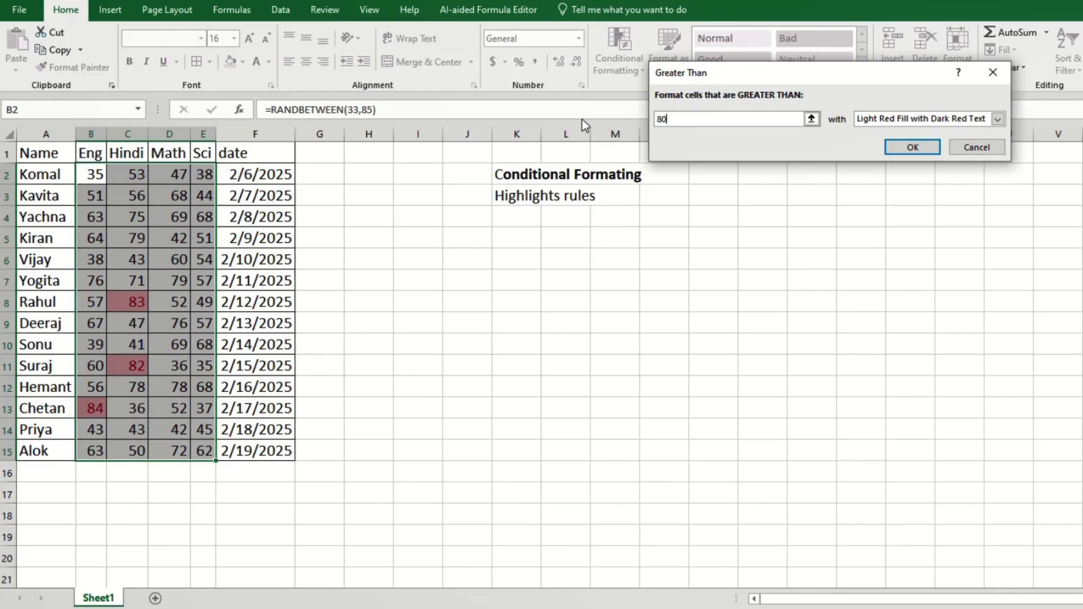
Review the rule's custom number, font, border and fill options, and apply it with Light Red Fill with Dark Red Text
{"action": "left_click", "coordinate": [997, 119]}
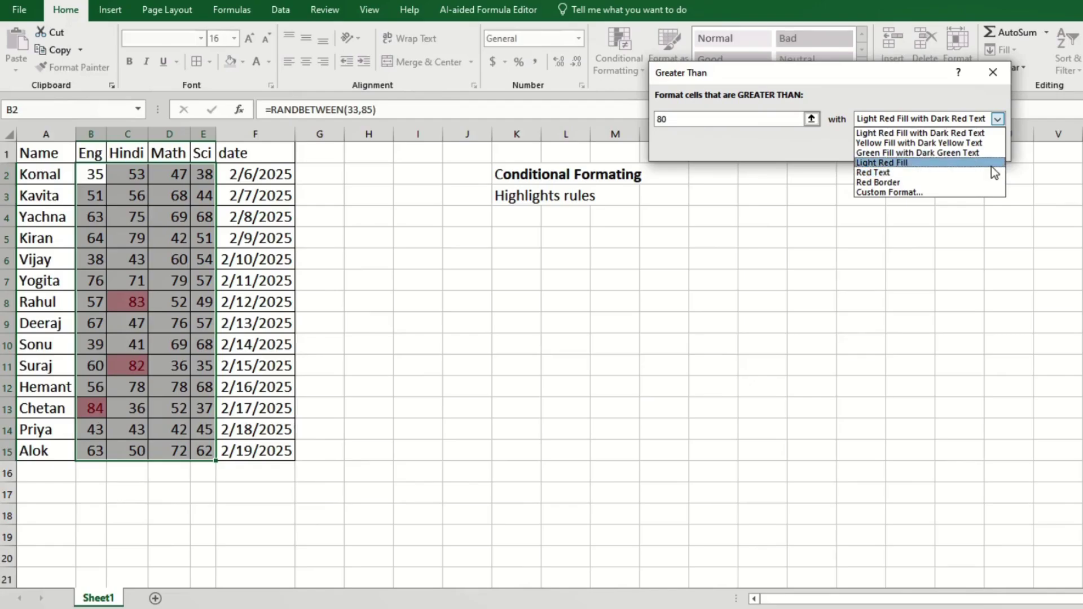
{"action": "left_click", "coordinate": [897, 193]}
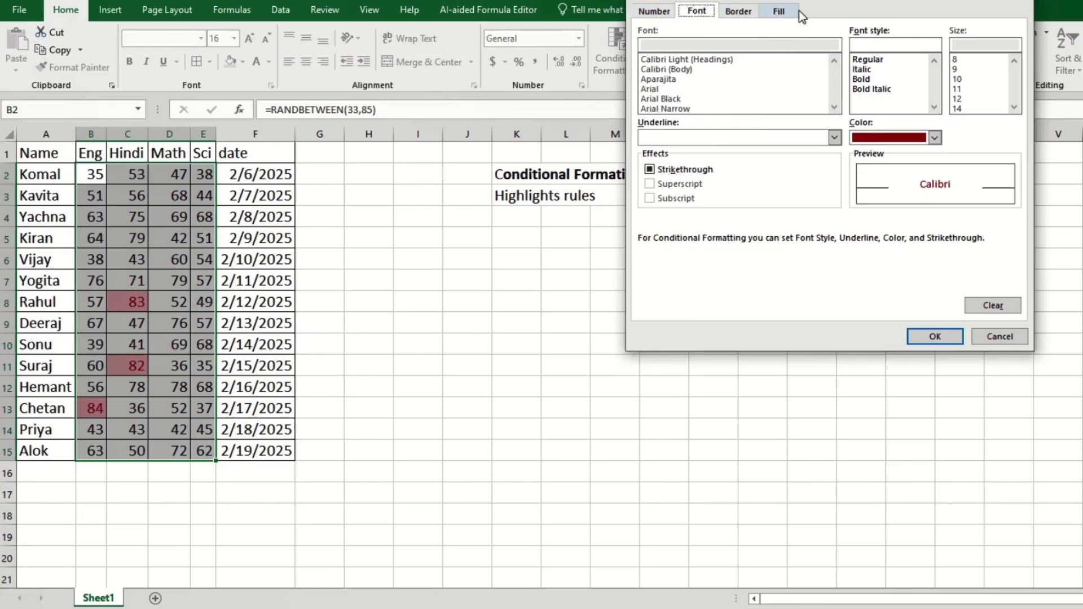
{"action": "left_click", "coordinate": [781, 12]}
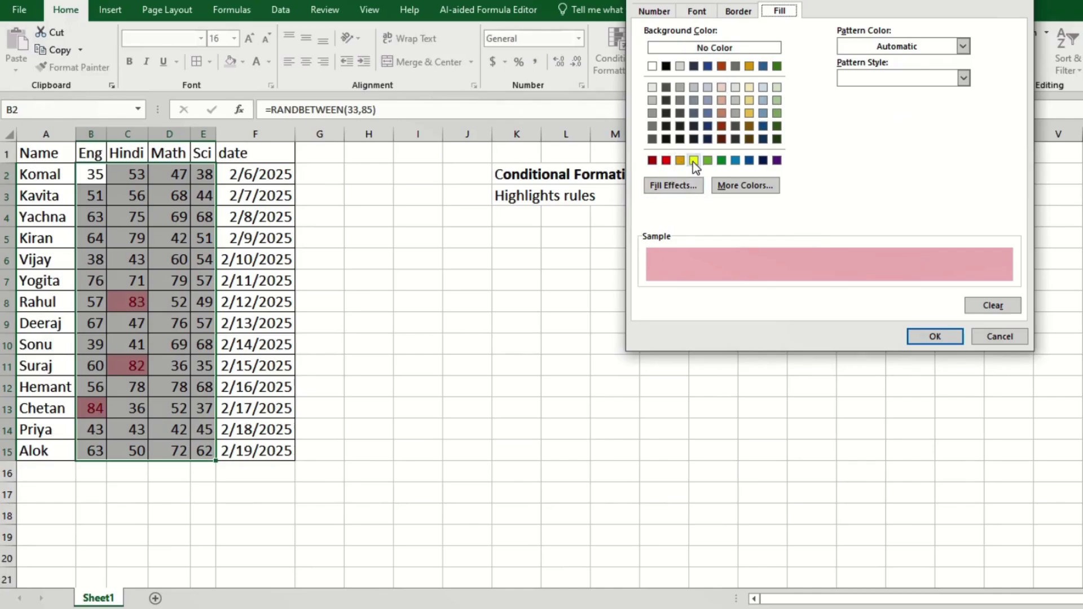
{"action": "left_click", "coordinate": [672, 12]}
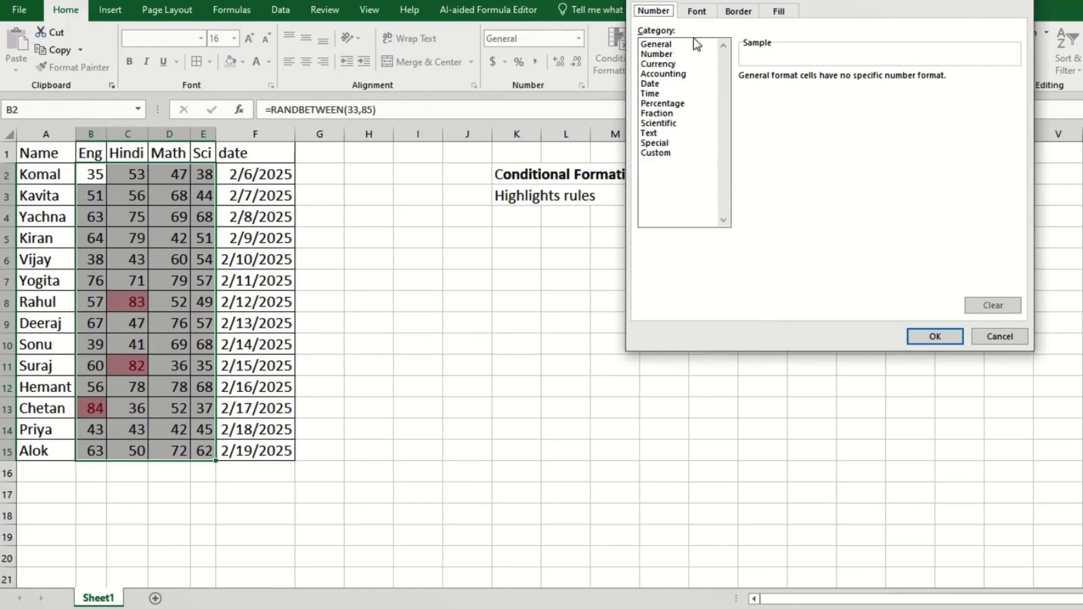
{"action": "left_click", "coordinate": [696, 12]}
{"action": "left_click", "coordinate": [735, 12]}
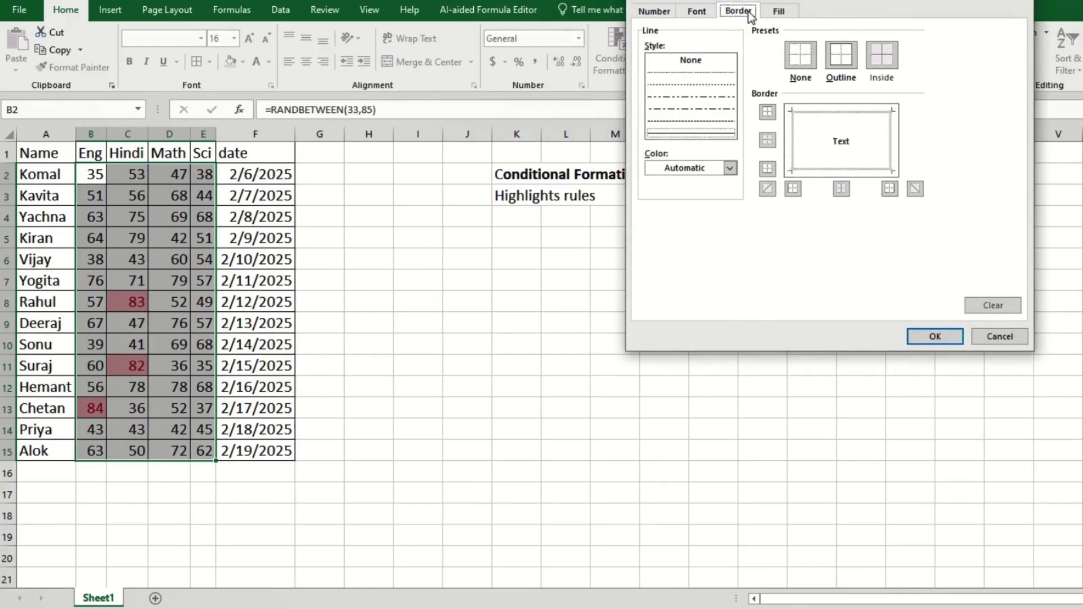
{"action": "left_click", "coordinate": [779, 12]}
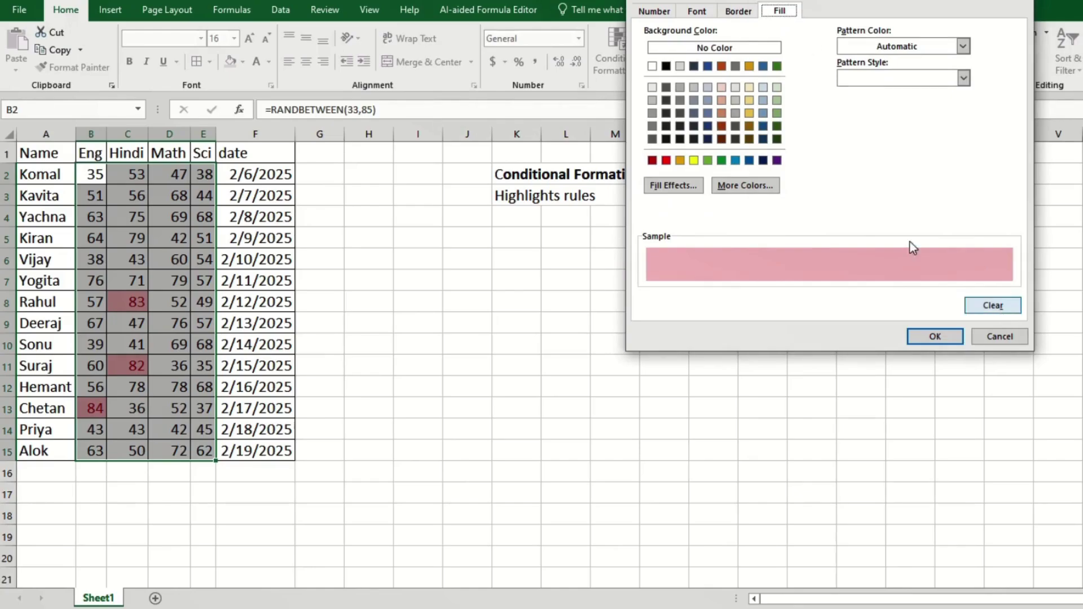
{"action": "left_click", "coordinate": [1017, 337]}
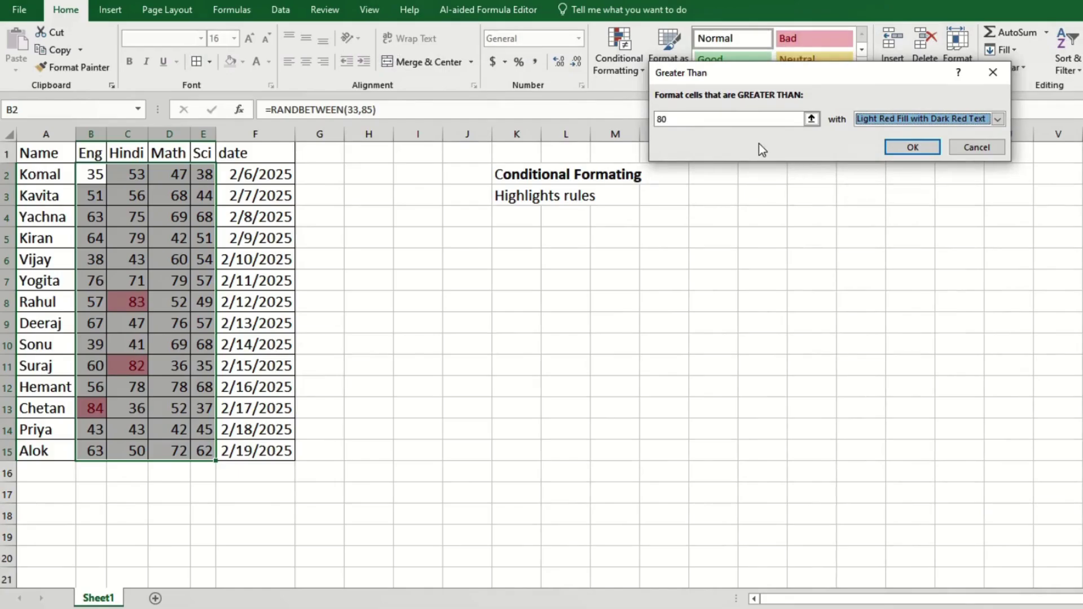
{"action": "left_click", "coordinate": [919, 150]}
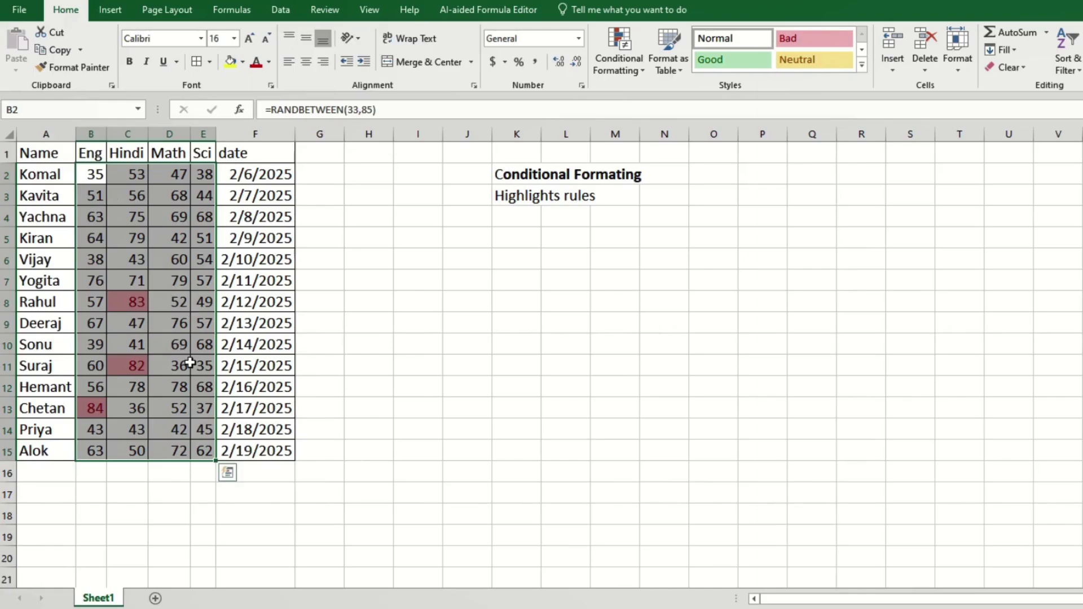
Clear the conditional formatting rules from the entire sheet
{"action": "left_click", "coordinate": [643, 71]}
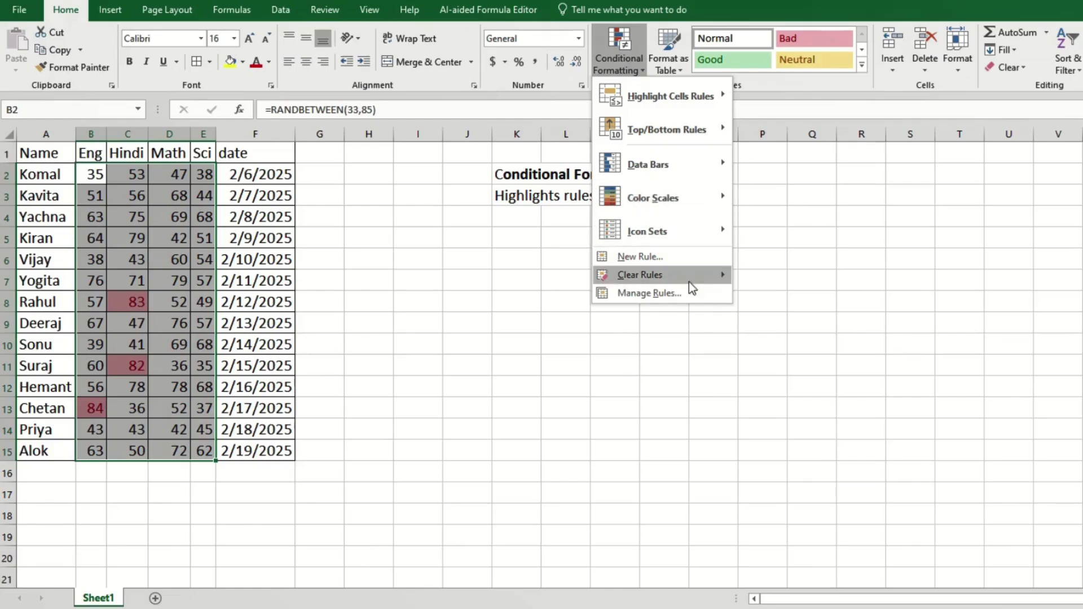
{"action": "mouse_move", "coordinate": [674, 276]}
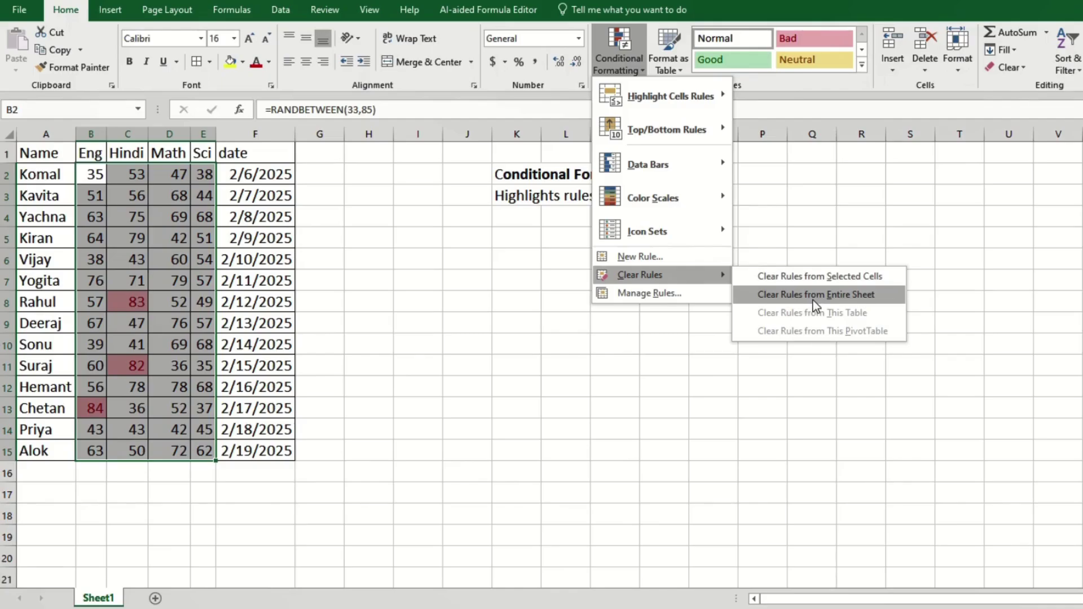
{"action": "left_click", "coordinate": [603, 347]}
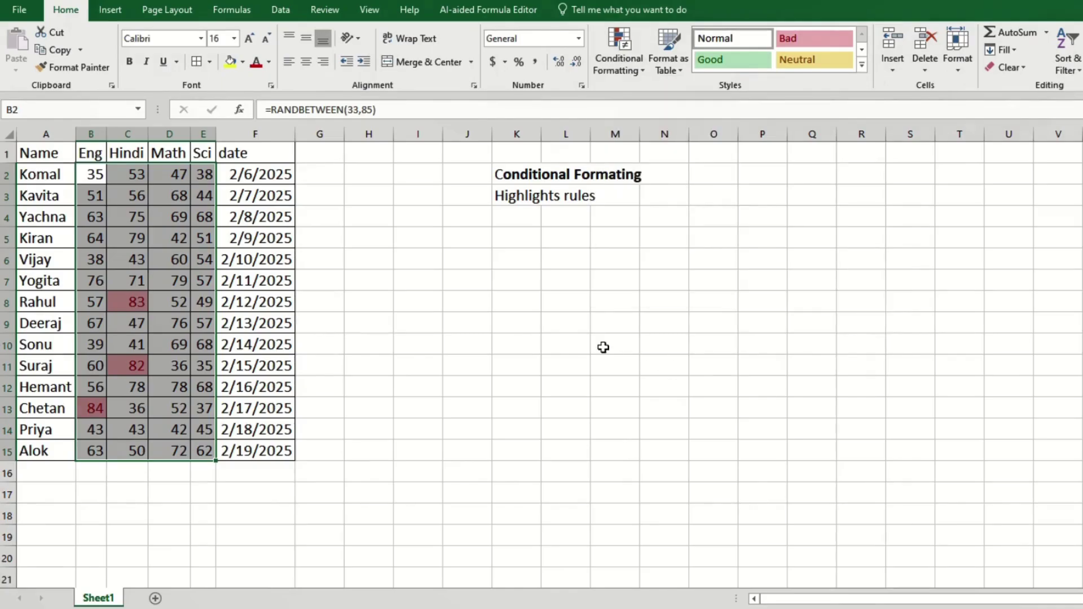
{"action": "left_click", "coordinate": [235, 175]}
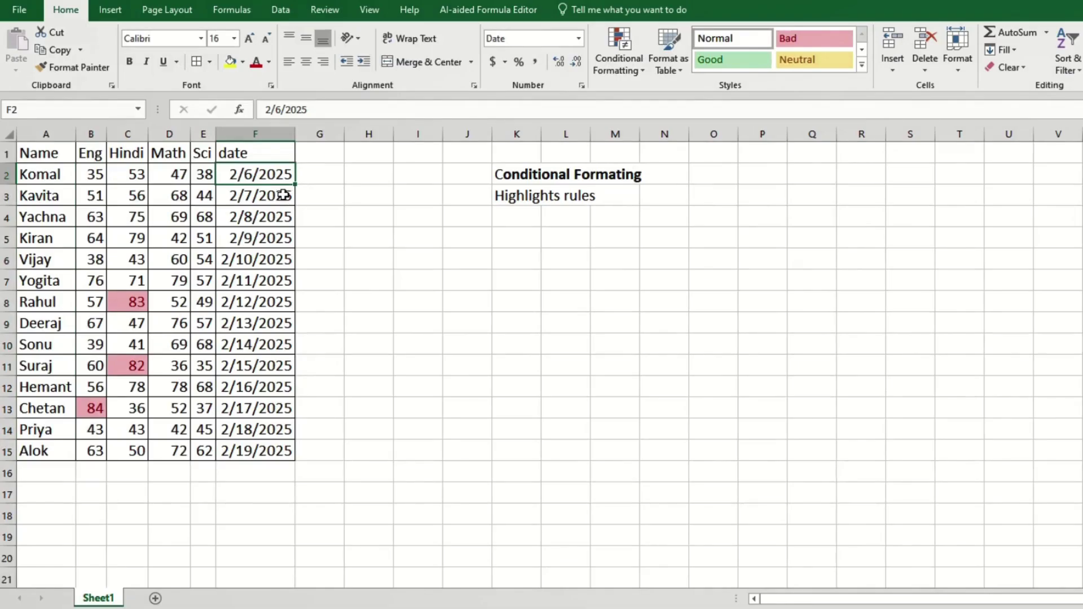
{"action": "left_click", "coordinate": [637, 68]}
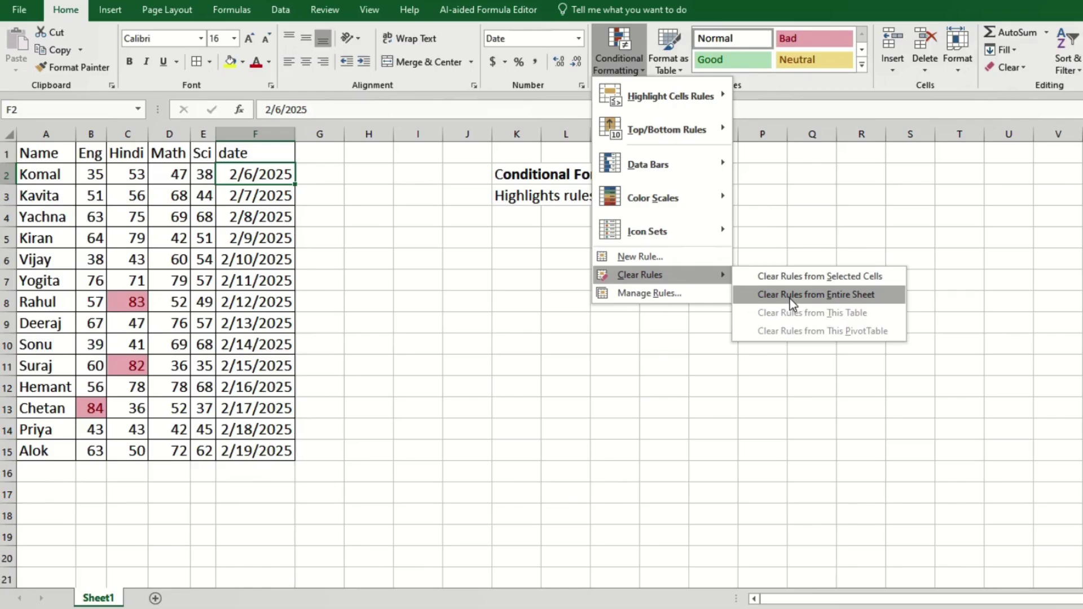
{"action": "left_click", "coordinate": [833, 295]}
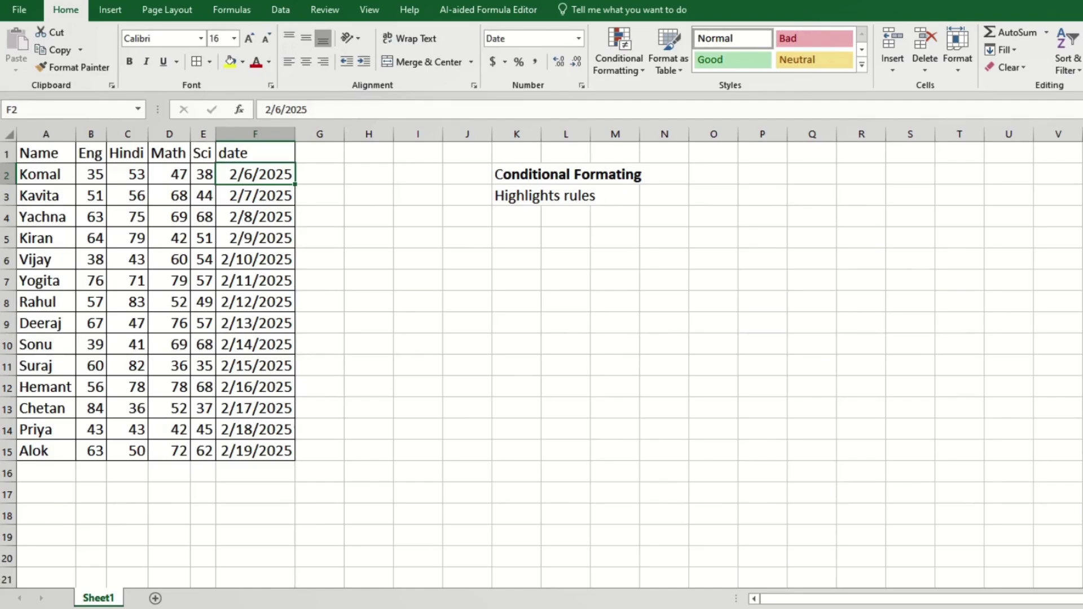
{"action": "left_click", "coordinate": [613, 75]}
{"action": "mouse_move", "coordinate": [683, 277]}
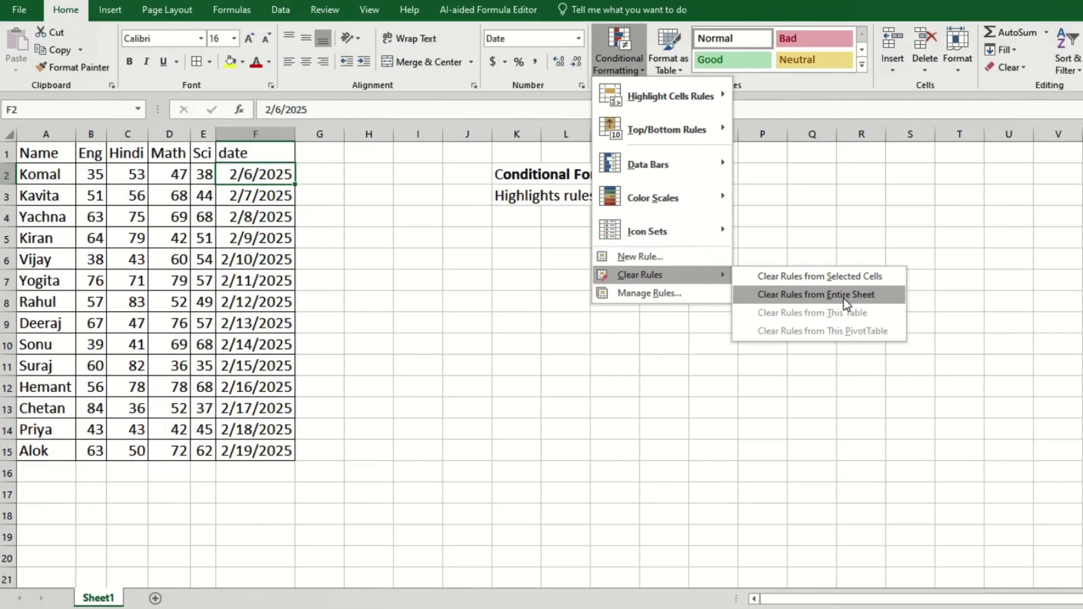
{"action": "mouse_move", "coordinate": [705, 95]}
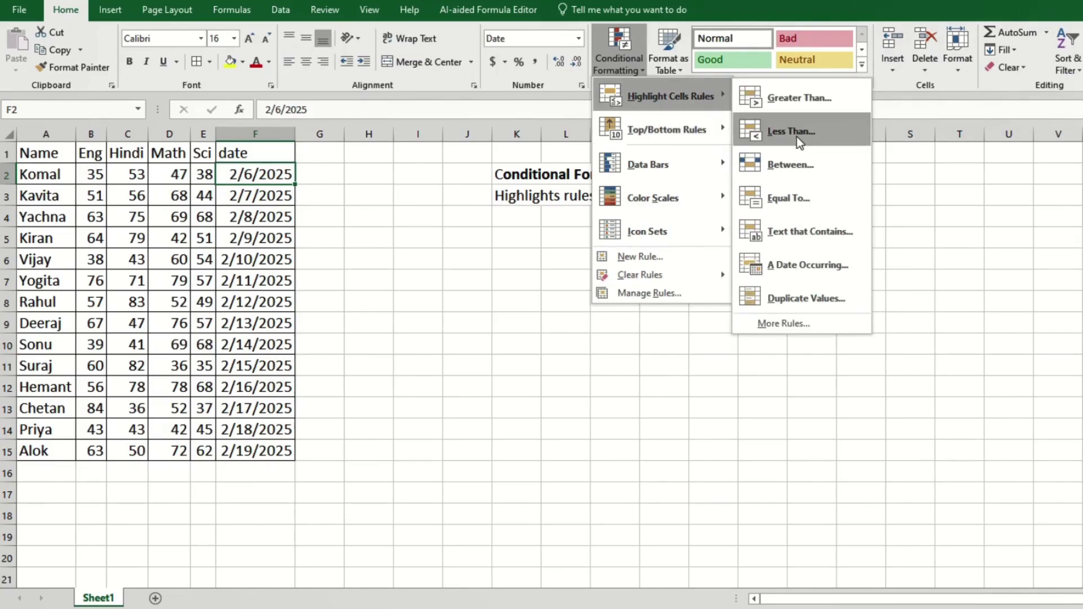
{"action": "left_click", "coordinate": [558, 347]}
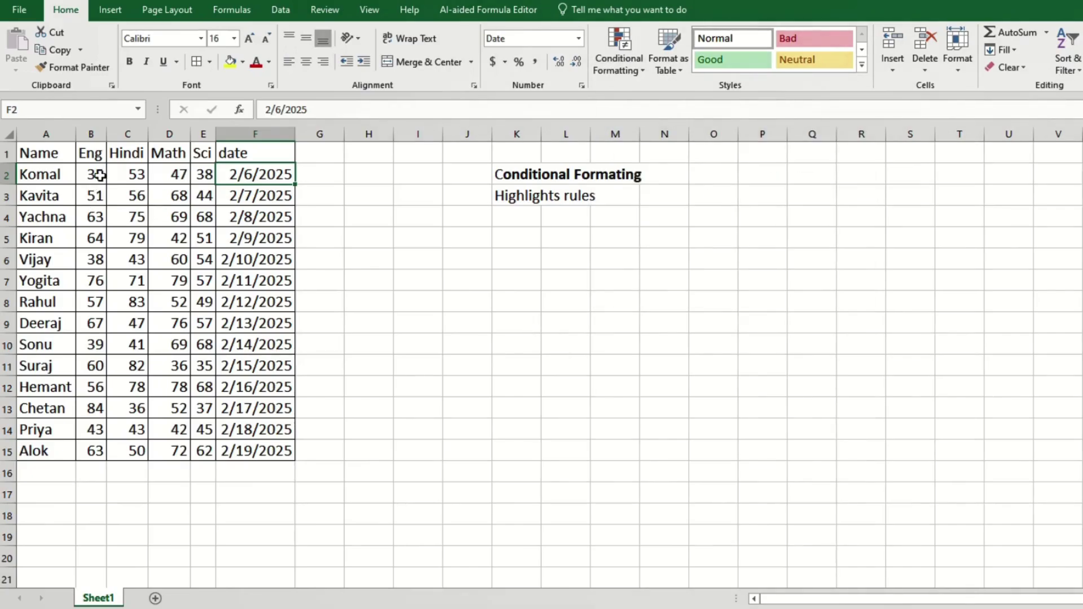
Highlight the marks in B2:E15 that are less than 40 using Light Red Fill with Dark Red Text
{"action": "left_click_drag", "start_coordinate": [100, 176], "coordinate": [199, 456]}
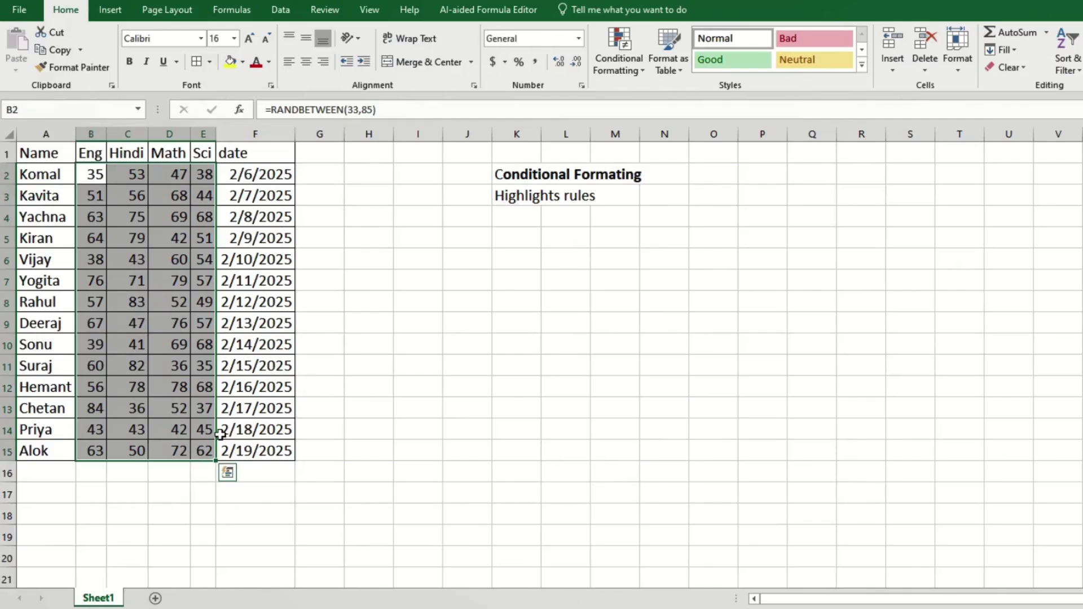
{"action": "left_click", "coordinate": [639, 70]}
{"action": "mouse_move", "coordinate": [655, 97]}
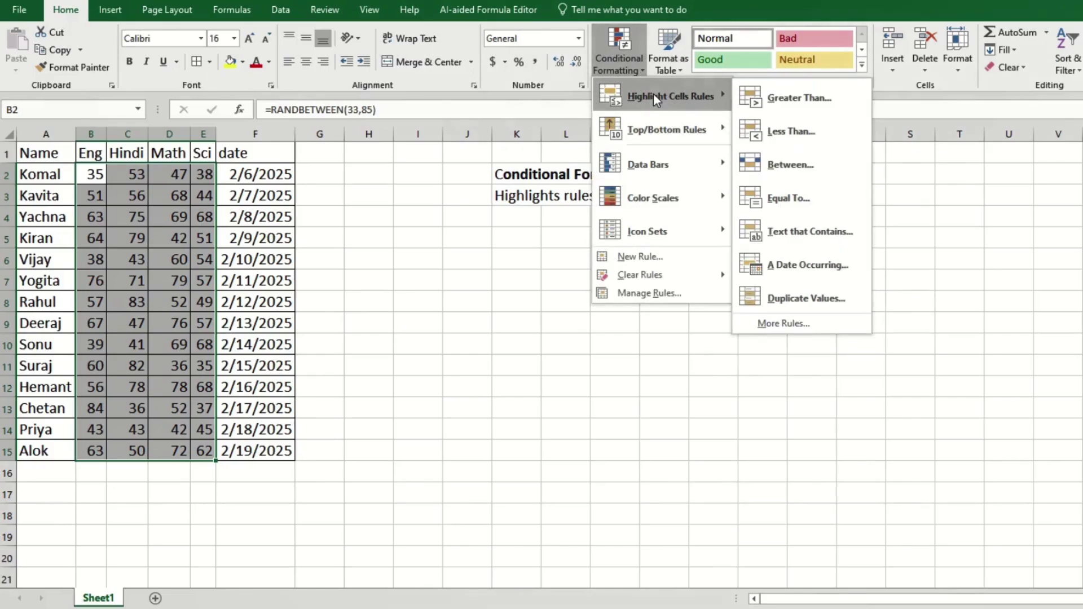
{"action": "left_click", "coordinate": [807, 137]}
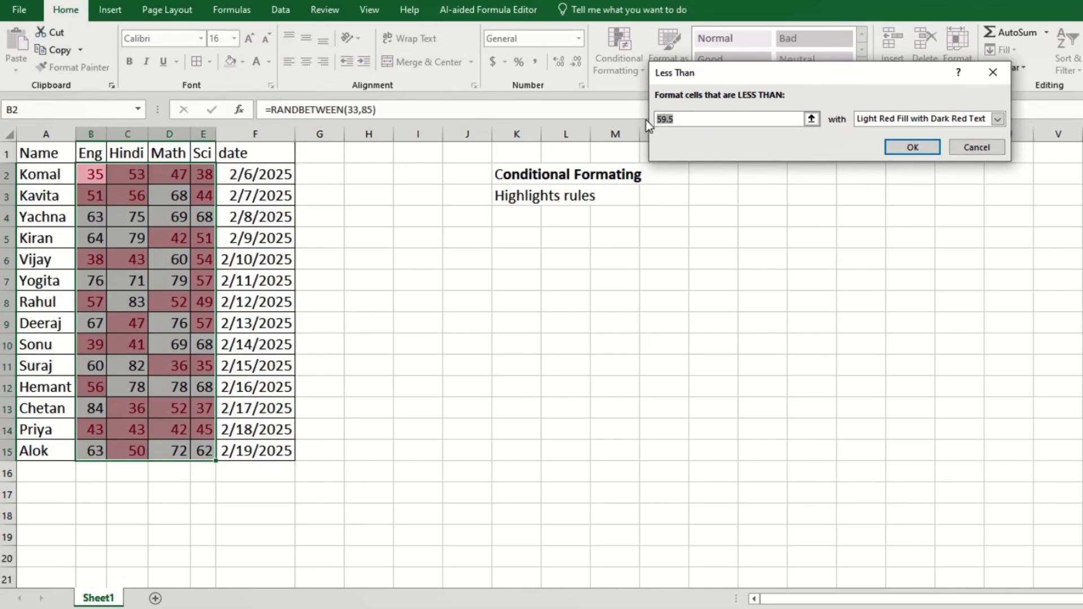
{"action": "type", "text": "40"}
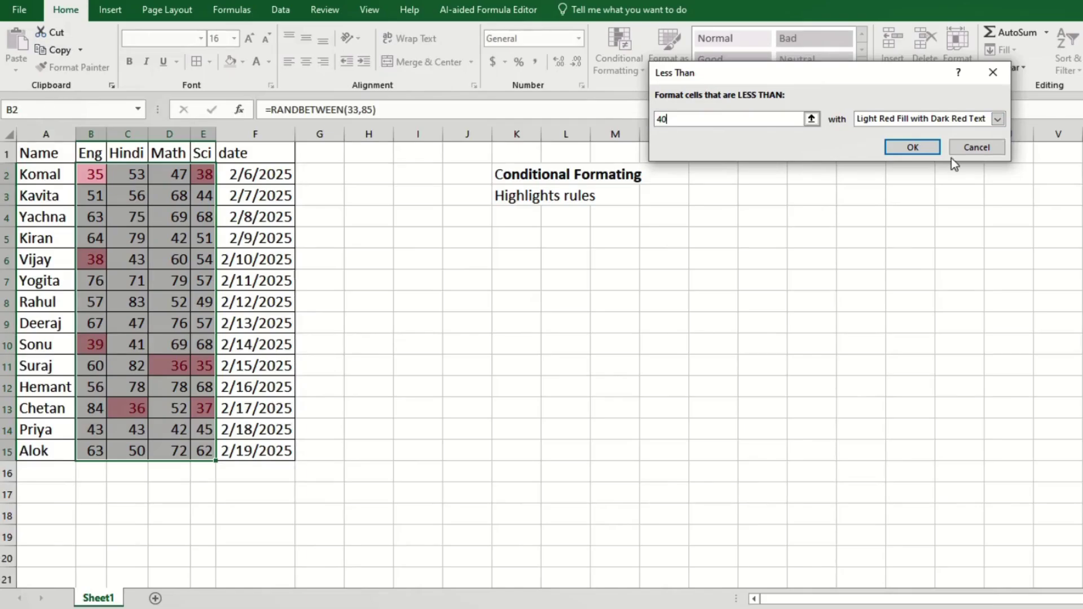
{"action": "left_click", "coordinate": [914, 147]}
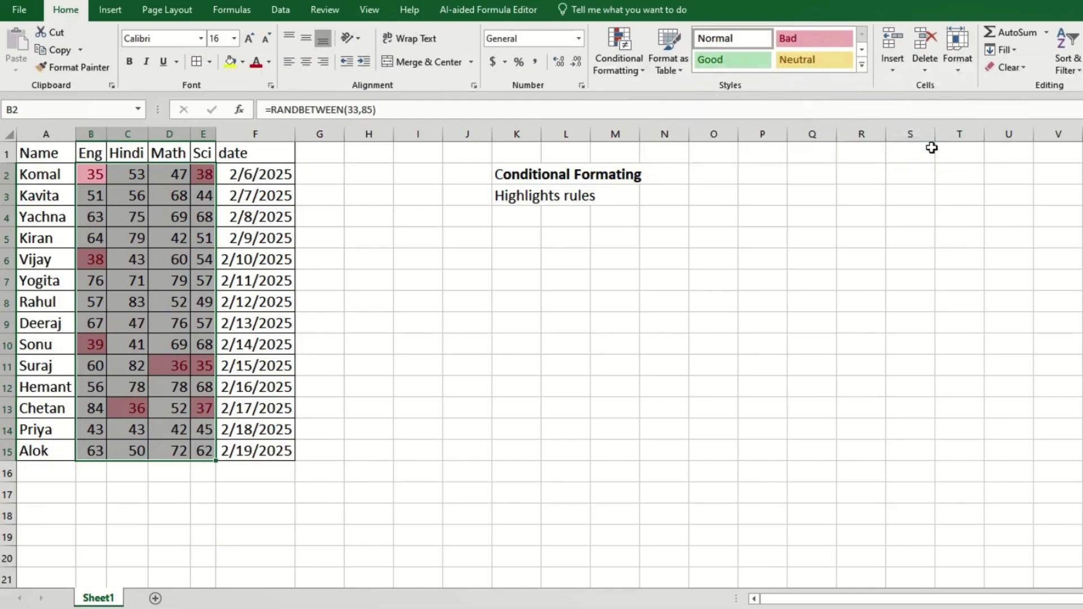
{"action": "left_click", "coordinate": [257, 238]}
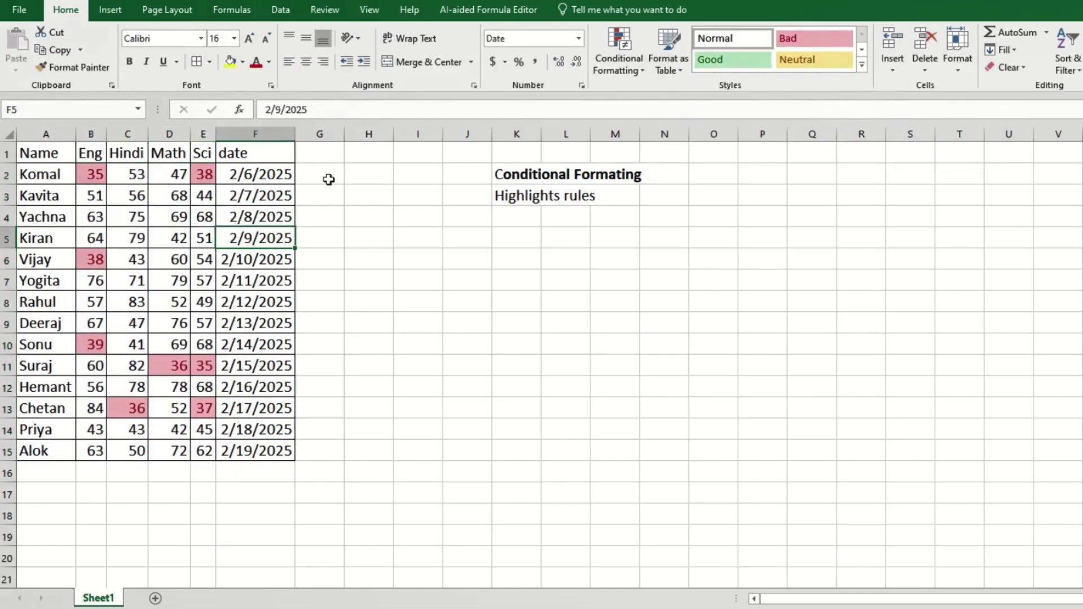
{"action": "left_click", "coordinate": [331, 167]}
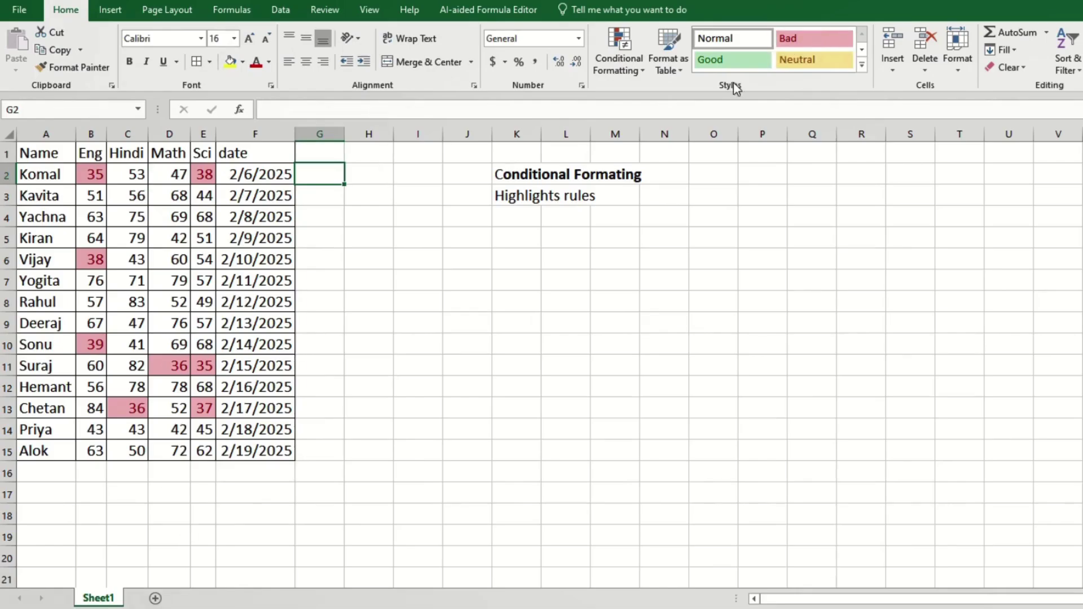
Clear the conditional formatting rules from the entire sheet to remove the less-than-40 highlighting
{"action": "left_click", "coordinate": [632, 70]}
{"action": "mouse_move", "coordinate": [665, 278]}
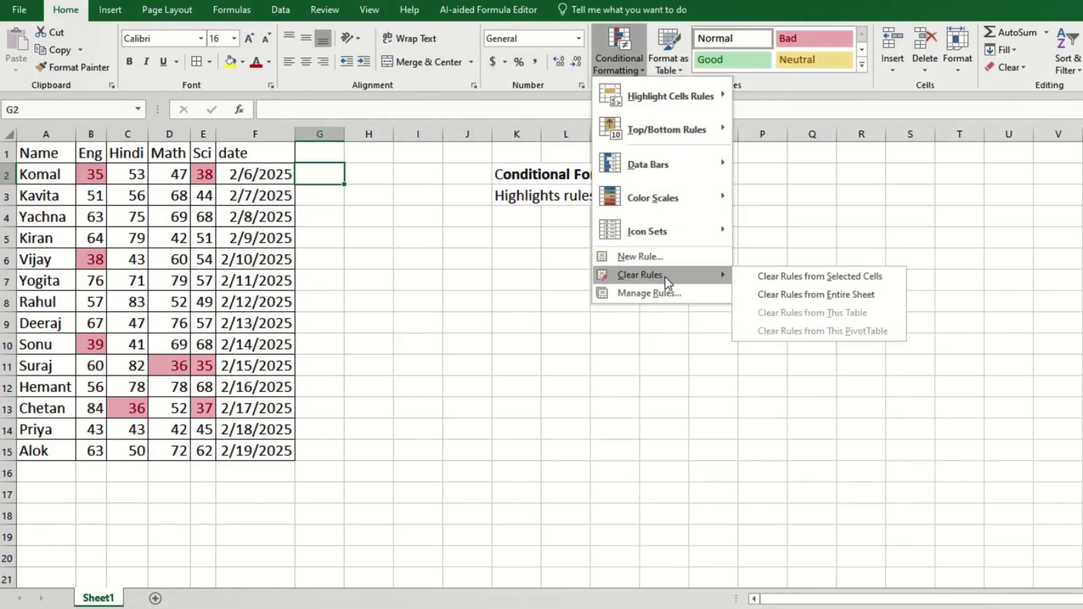
{"action": "left_click", "coordinate": [767, 299]}
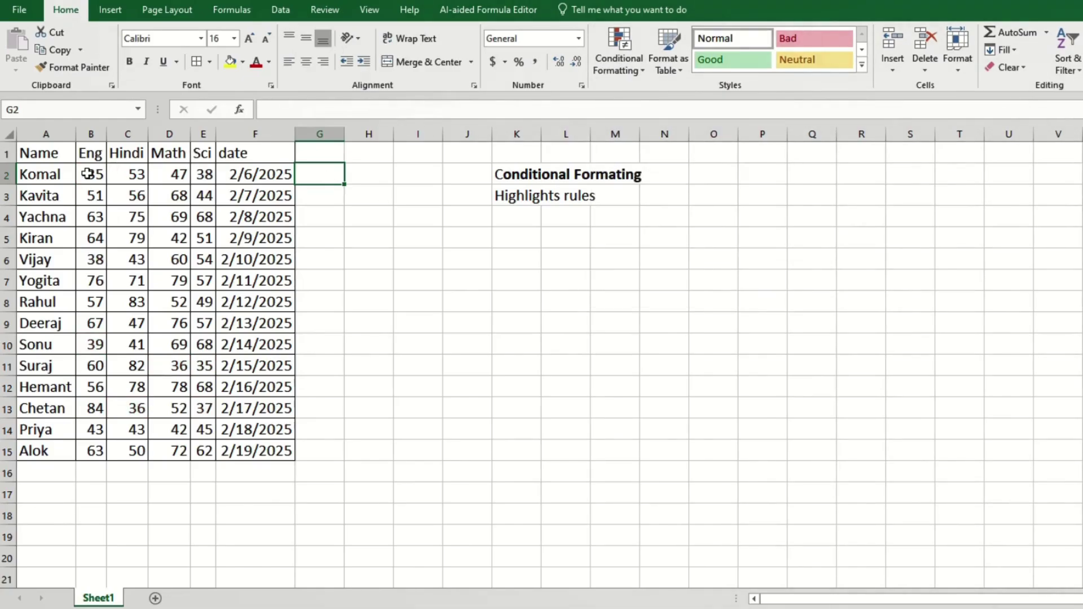
Preview a Between highlight rule on the marks in B2:E15 with limits 50 and 60, and cancel it
{"action": "left_click_drag", "start_coordinate": [91, 174], "coordinate": [206, 453]}
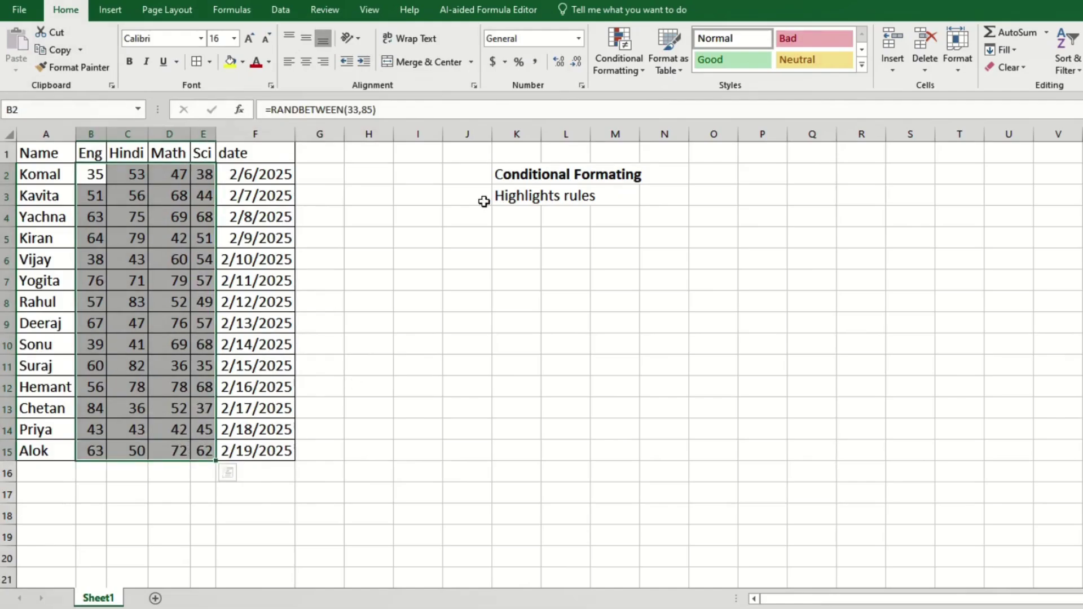
{"action": "left_click", "coordinate": [620, 64]}
{"action": "mouse_move", "coordinate": [669, 94]}
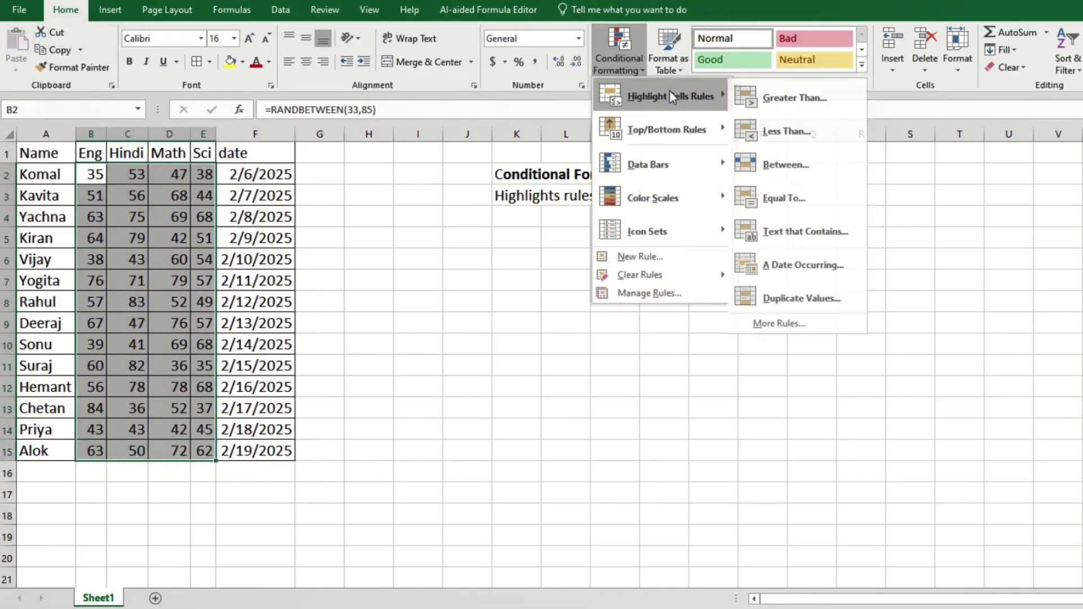
{"action": "left_click", "coordinate": [789, 165]}
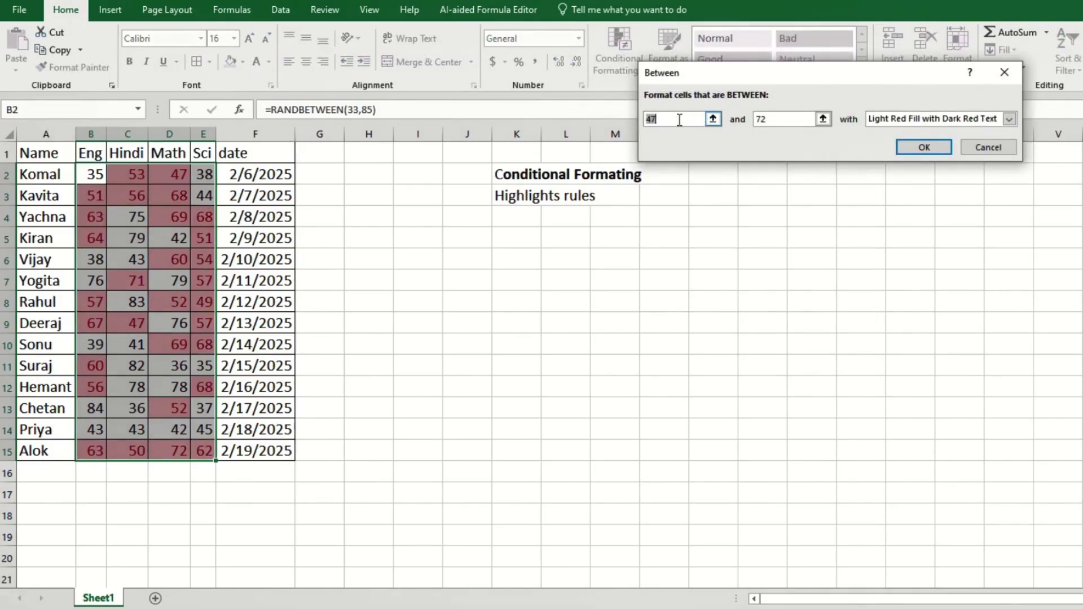
{"action": "type", "text": "50"}
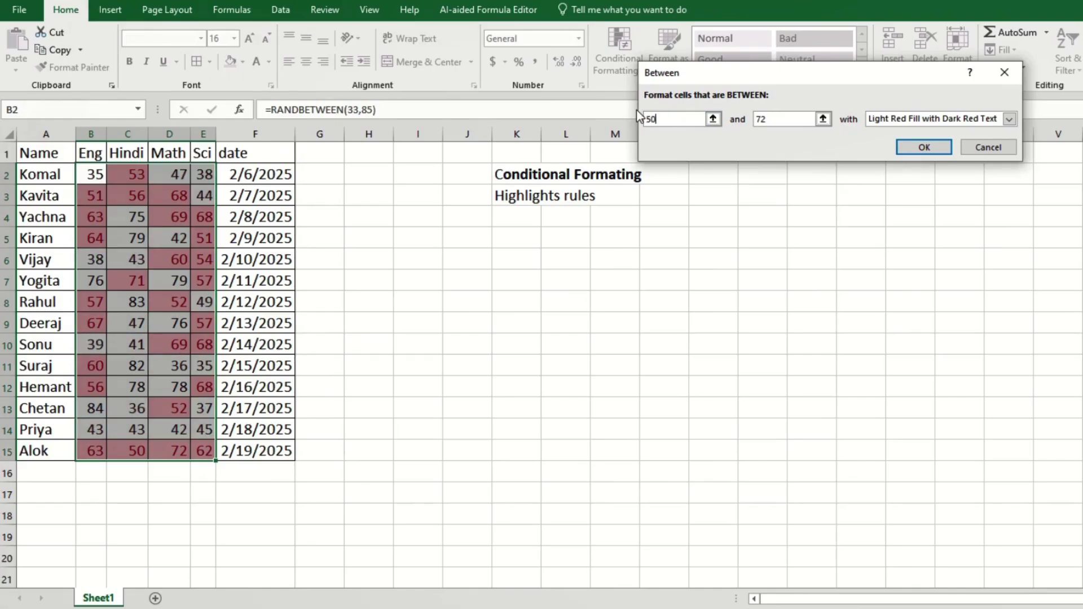
{"action": "left_click", "coordinate": [788, 120]}
{"action": "key", "text": "BackSpace"}
{"action": "key", "text": "BackSpace"}
{"action": "type", "text": "60"}
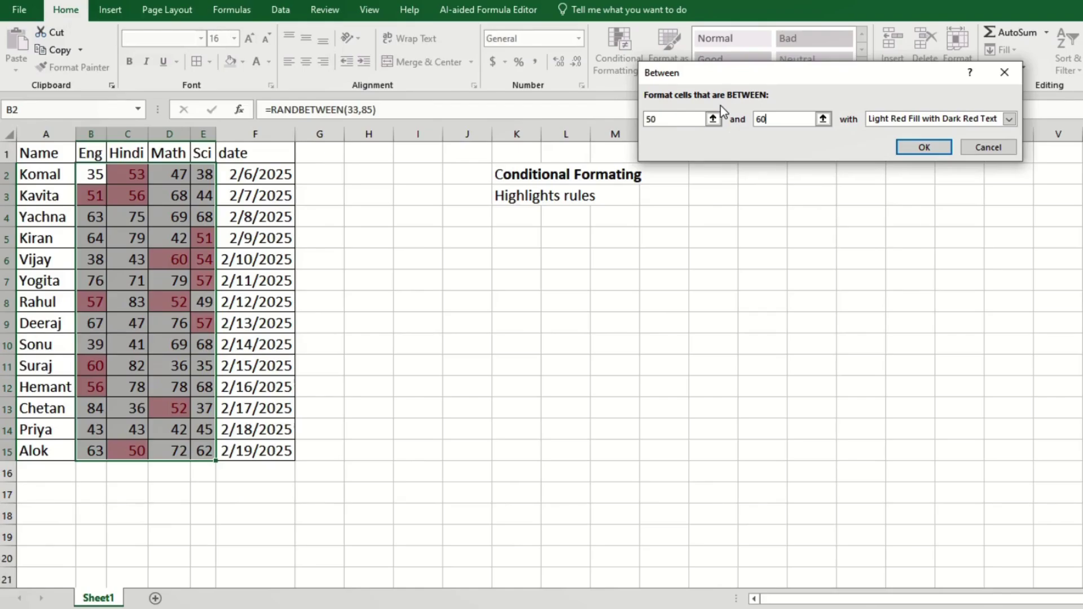
{"action": "left_click", "coordinate": [990, 147]}
Preview an Equal To highlight rule on the marks in B2:E15 with the values 44, 55 and 68, and cancel it
{"action": "left_click", "coordinate": [623, 65]}
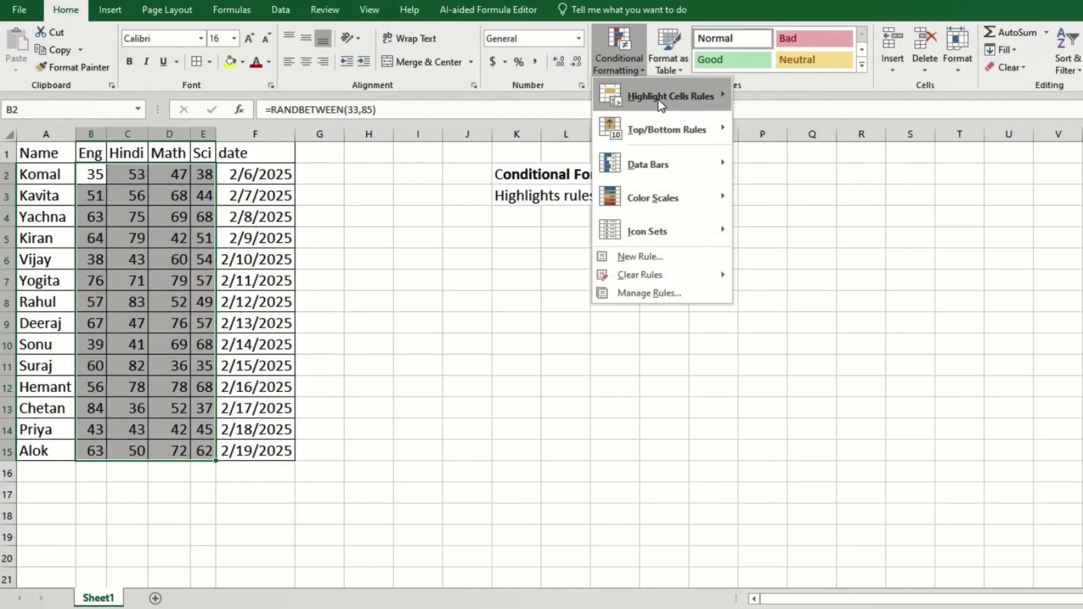
{"action": "mouse_move", "coordinate": [659, 100]}
{"action": "left_click", "coordinate": [788, 198]}
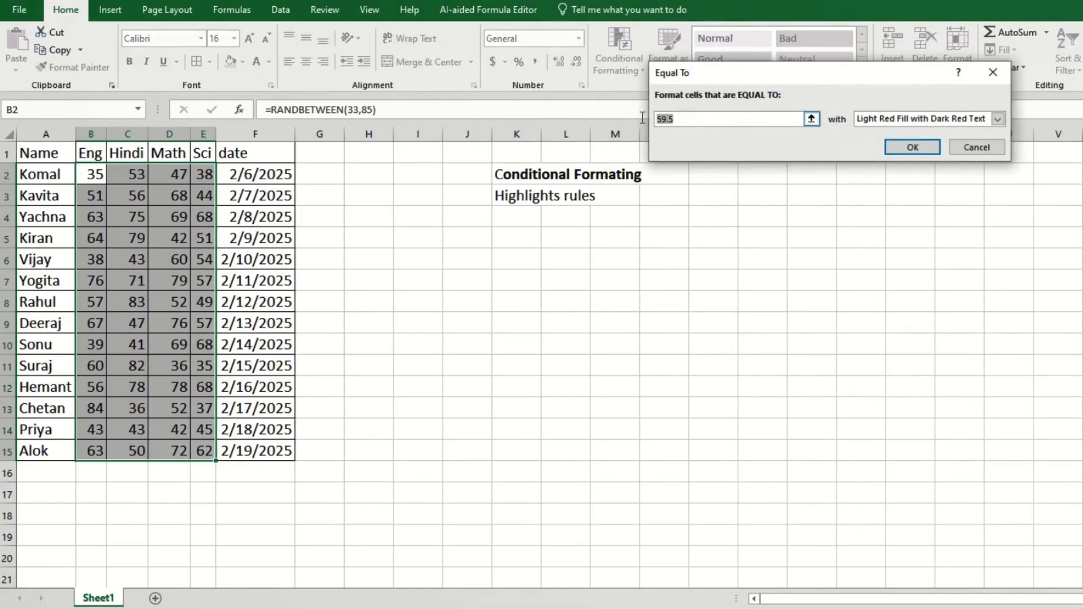
{"action": "type", "text": "44"}
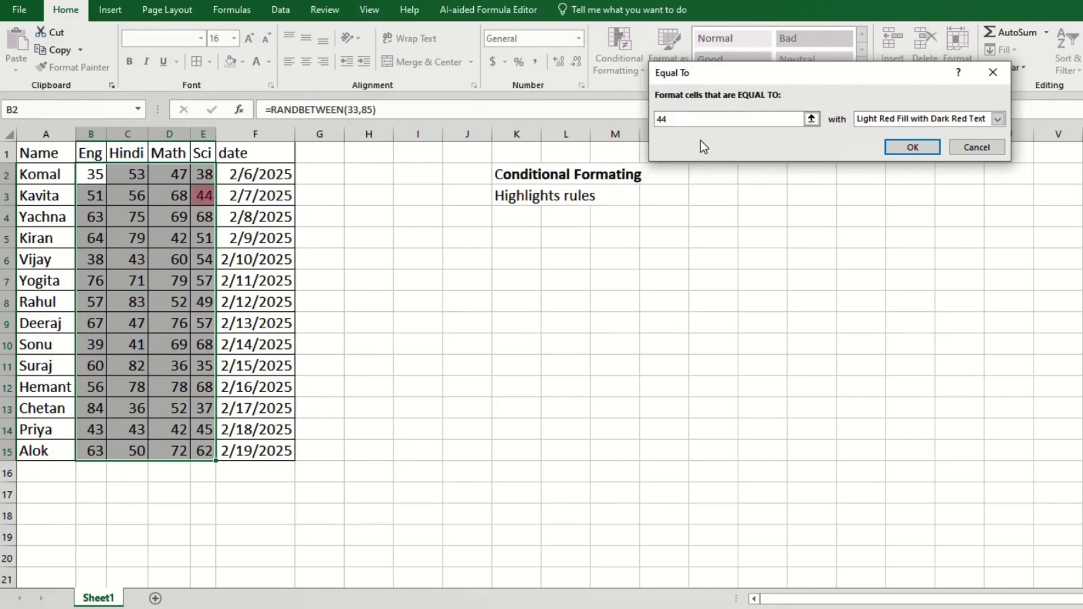
{"action": "key", "text": "BackSpace"}
{"action": "key", "text": "BackSpace"}
{"action": "type", "text": "55"}
{"action": "key", "text": "BackSpace"}
{"action": "key", "text": "BackSpace"}
{"action": "type", "text": "68"}
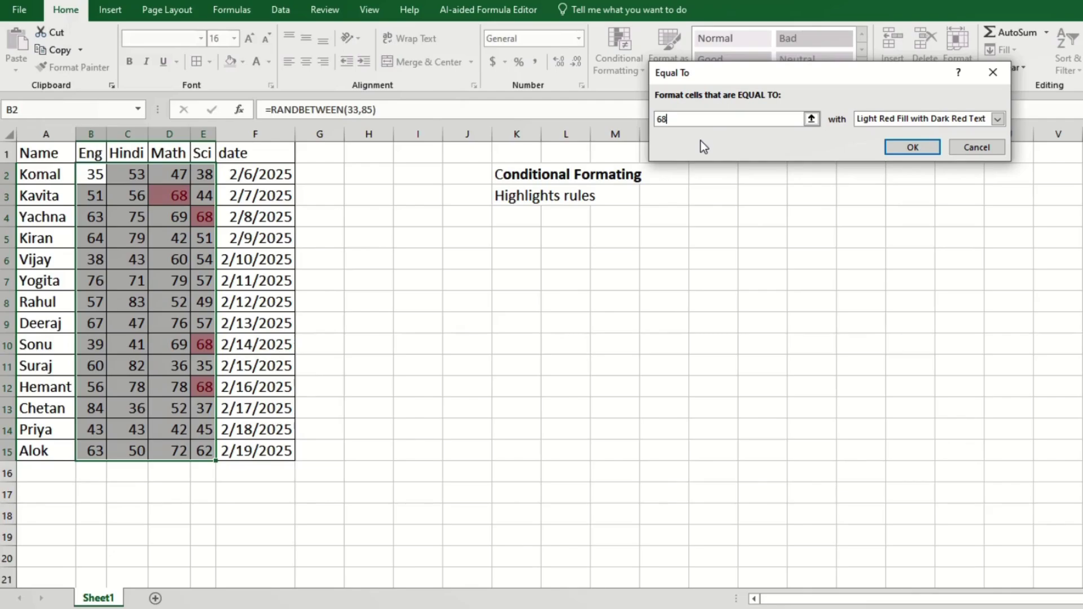
{"action": "left_click", "coordinate": [985, 151]}
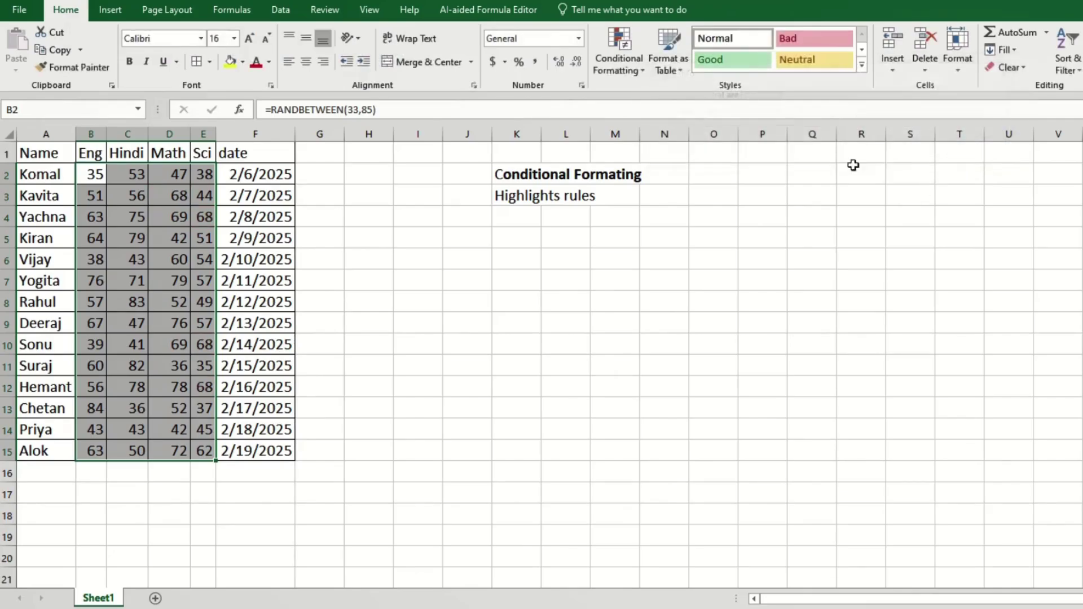
{"action": "left_click", "coordinate": [640, 72]}
{"action": "mouse_move", "coordinate": [659, 97]}
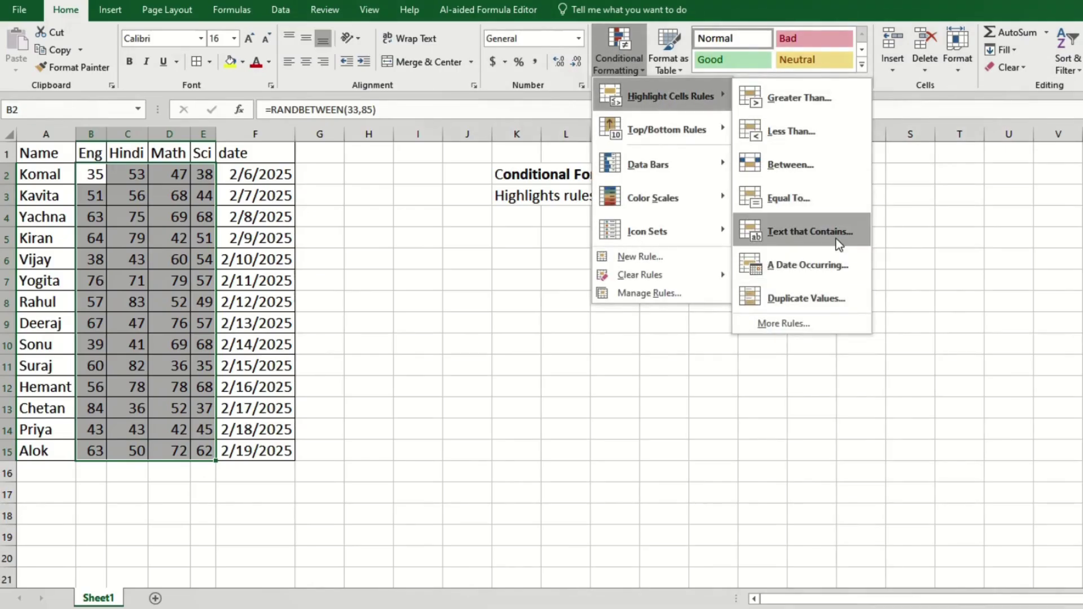
{"action": "left_click", "coordinate": [446, 392]}
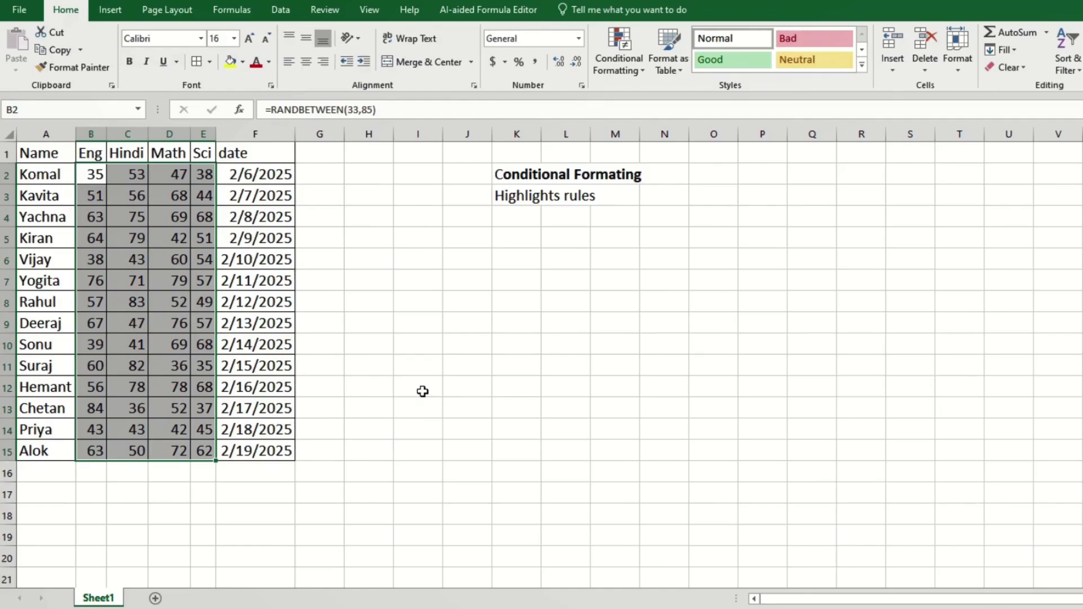
Set up a Text That Contains highlight rule on the whole table A1:F15, matching the first student's name
{"action": "left_click_drag", "start_coordinate": [42, 155], "coordinate": [291, 454]}
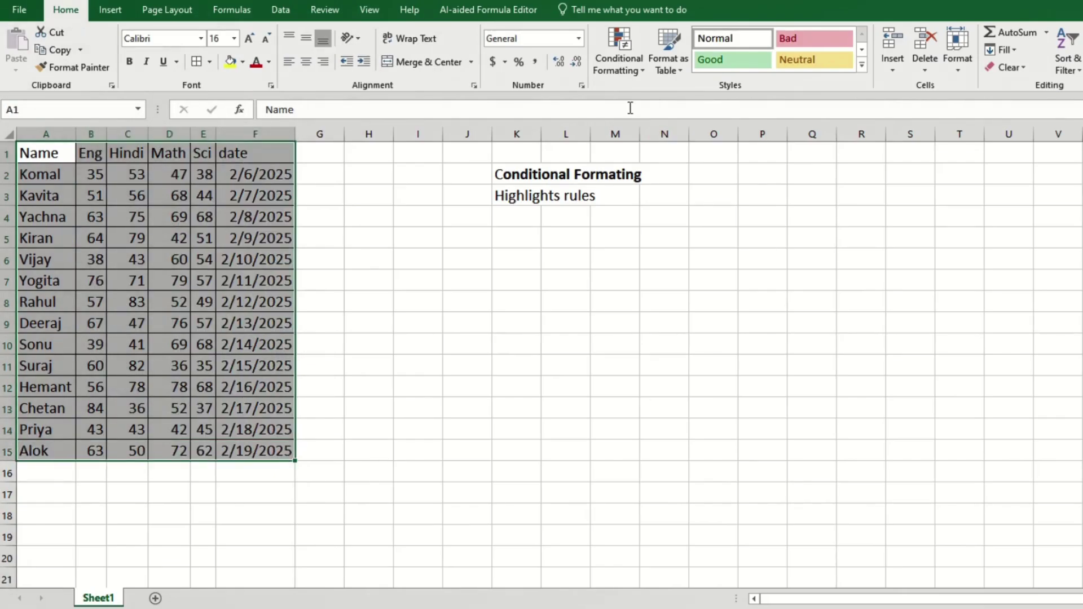
{"action": "left_click", "coordinate": [622, 77]}
{"action": "mouse_move", "coordinate": [686, 100]}
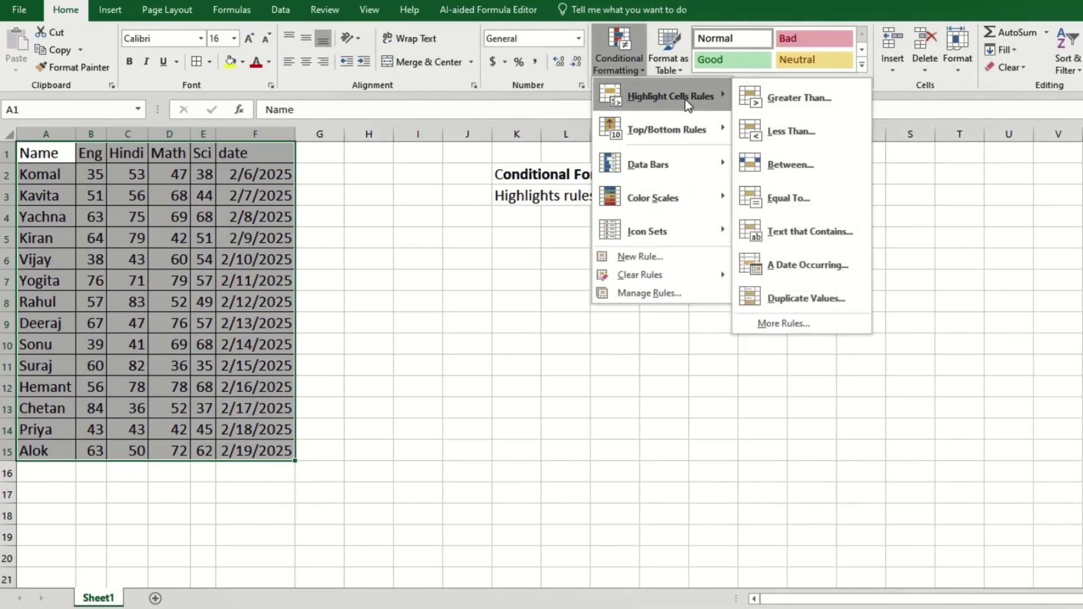
{"action": "left_click", "coordinate": [838, 239]}
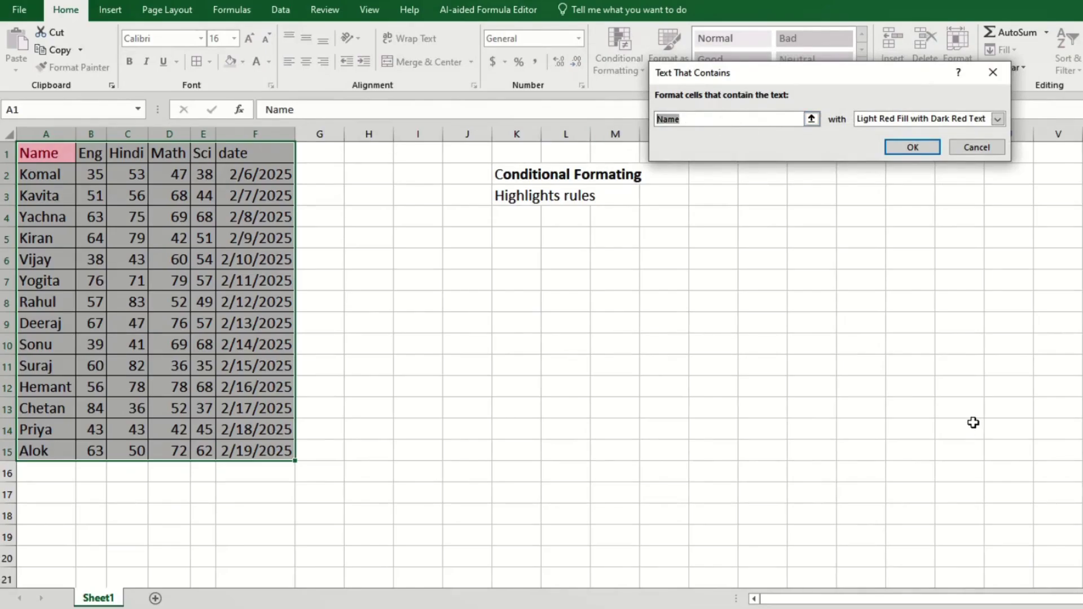
{"action": "type", "text": "ko"}
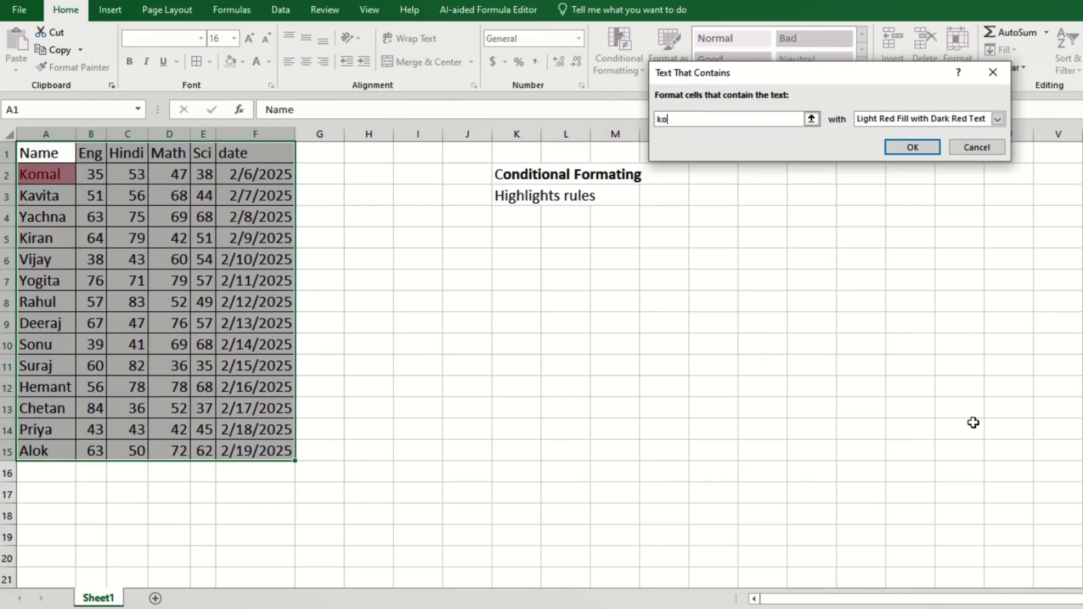
{"action": "type", "text": "mal"}
Replace the rule's search text with the name of the student in row 14, and cancel the rule
{"action": "key", "text": "BackSpace"}
{"action": "key", "text": "BackSpace"}
{"action": "key", "text": "BackSpace"}
{"action": "key", "text": "BackSpace"}
{"action": "key", "text": "BackSpace"}
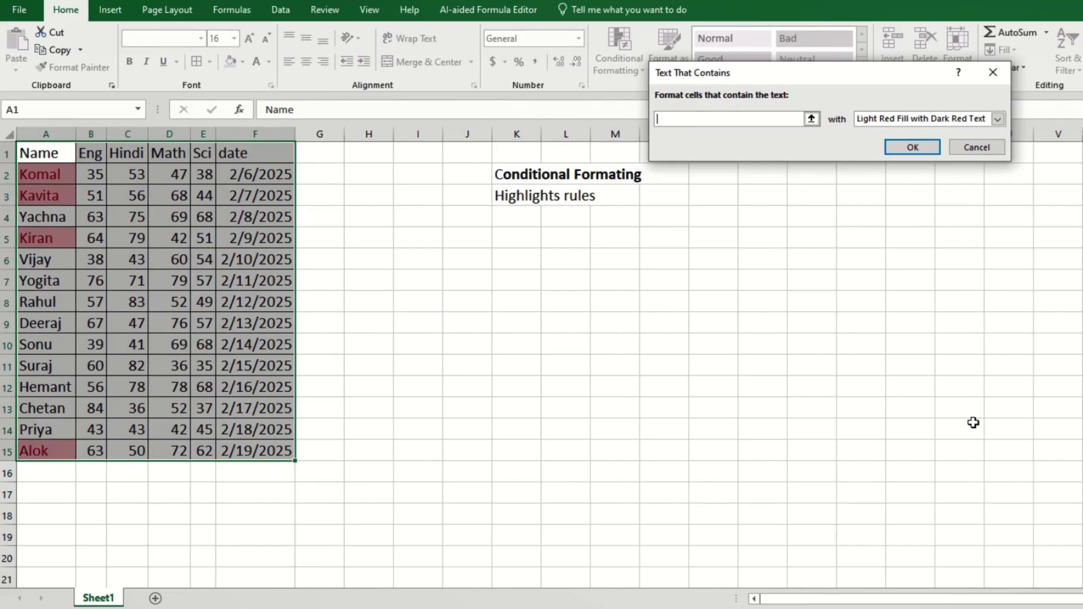
{"action": "type", "text": "priya"}
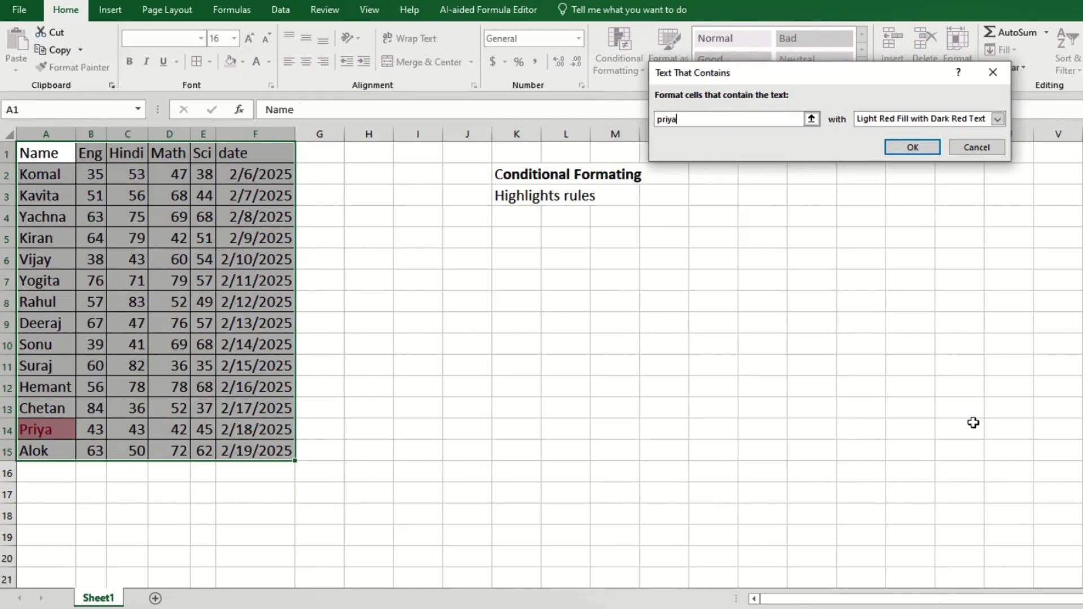
{"action": "left_click", "coordinate": [984, 153]}
{"action": "left_click", "coordinate": [638, 70]}
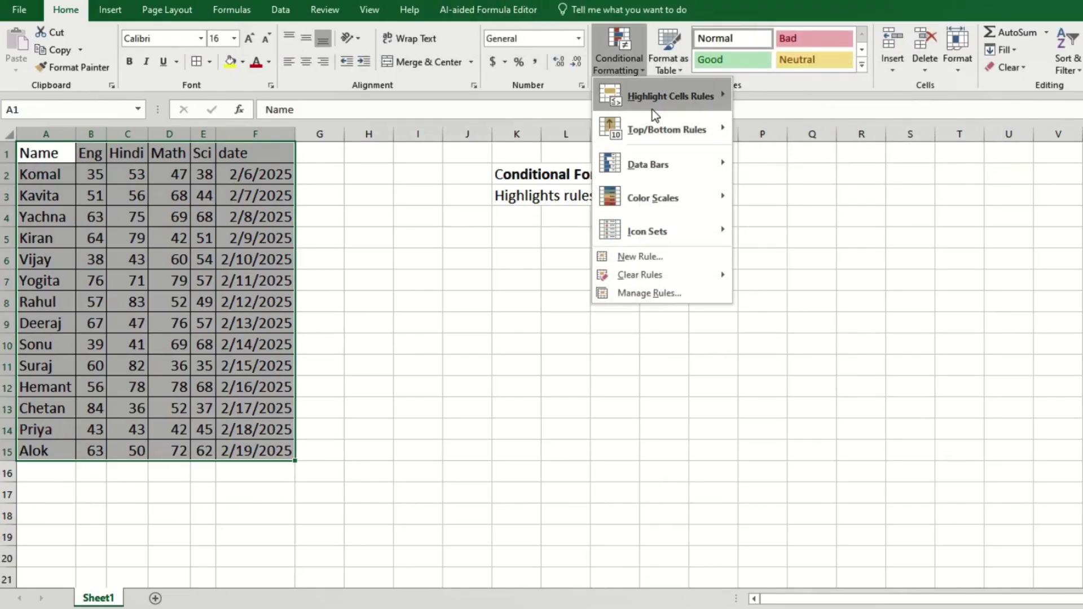
{"action": "mouse_move", "coordinate": [653, 109]}
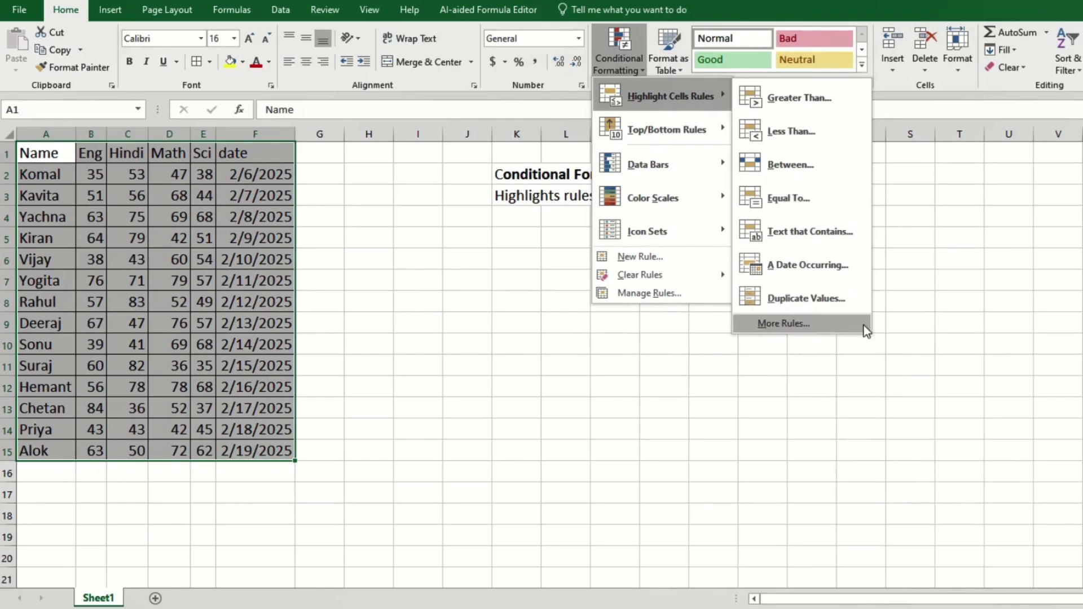
{"action": "left_click", "coordinate": [879, 411]}
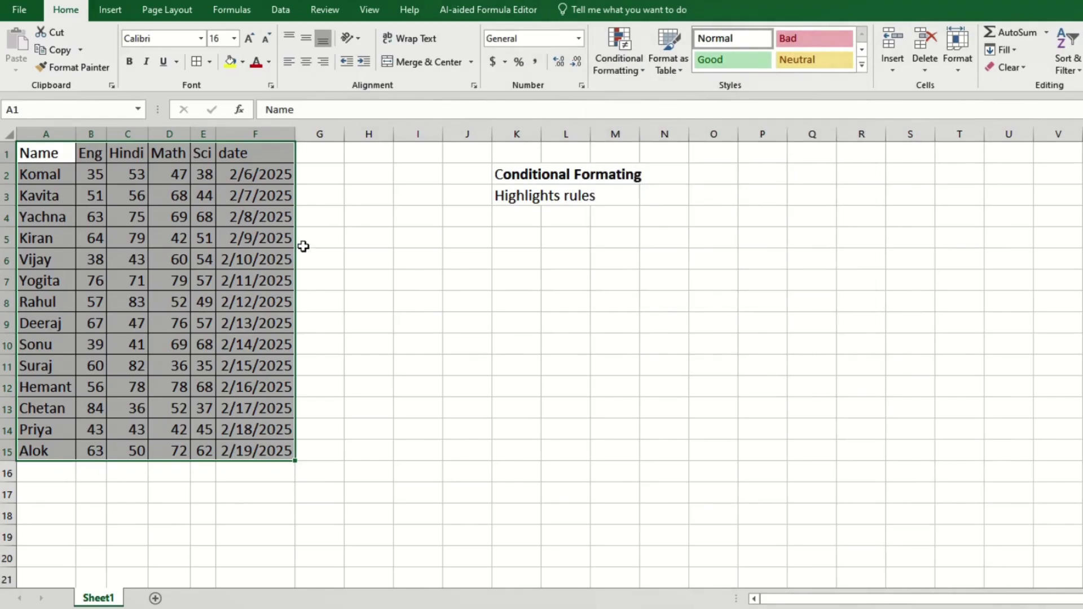
Set up an A Date Occurring highlight rule on the dates in F2:F15 with the period Today
{"action": "left_click", "coordinate": [254, 260]}
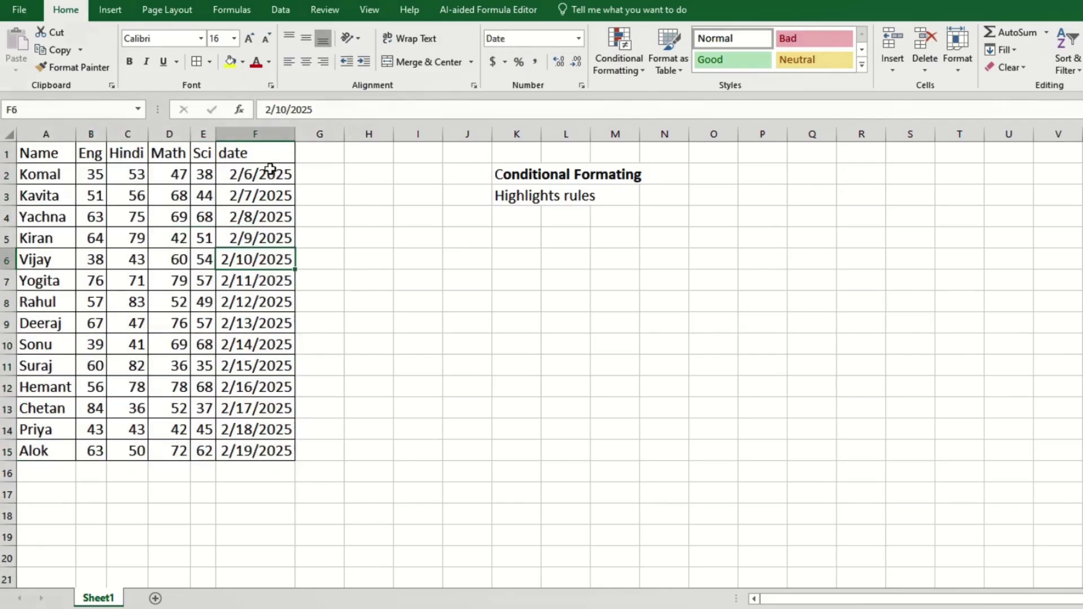
{"action": "left_click_drag", "start_coordinate": [271, 171], "coordinate": [284, 452]}
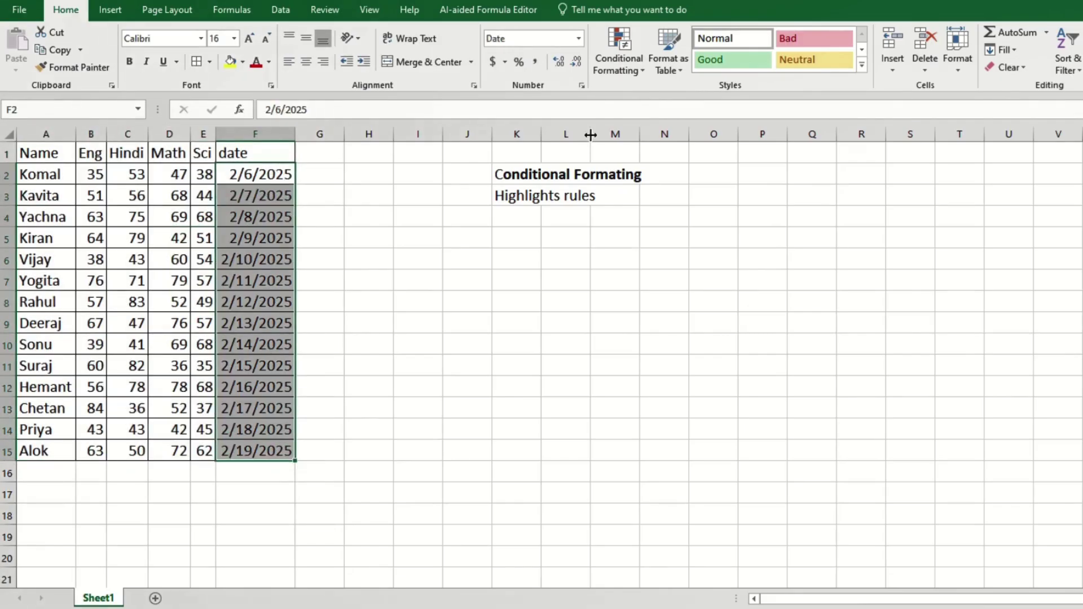
{"action": "left_click", "coordinate": [625, 72]}
{"action": "mouse_move", "coordinate": [686, 107]}
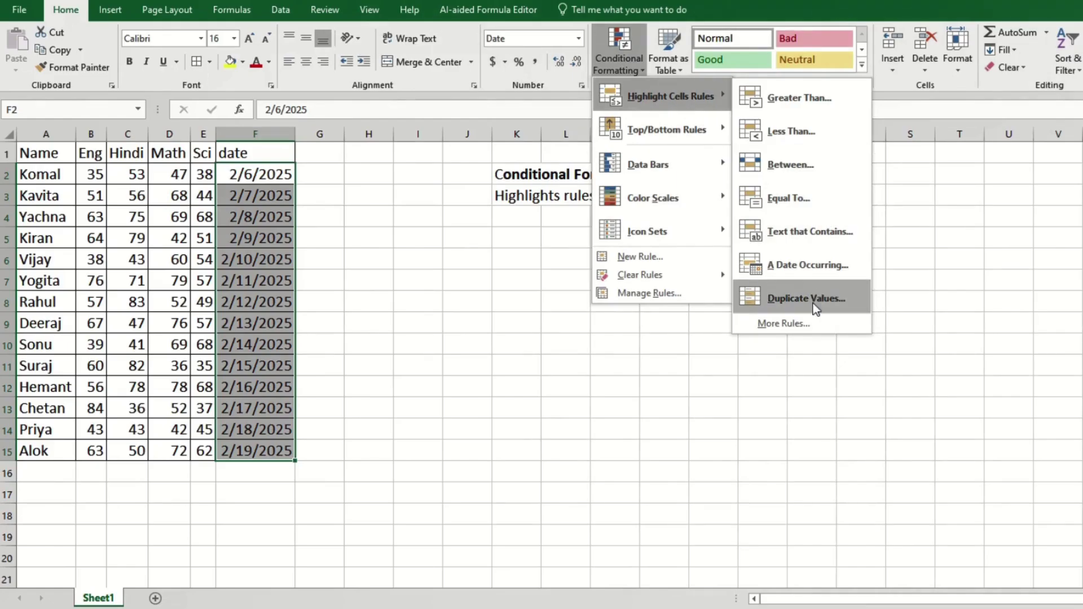
{"action": "left_click", "coordinate": [811, 274]}
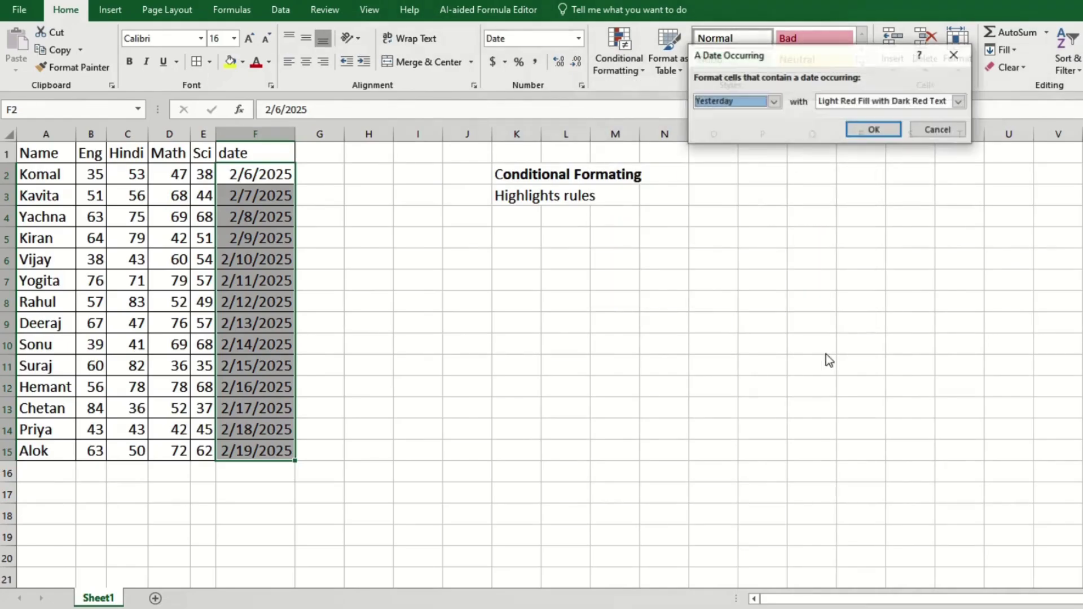
{"action": "left_click", "coordinate": [774, 101]}
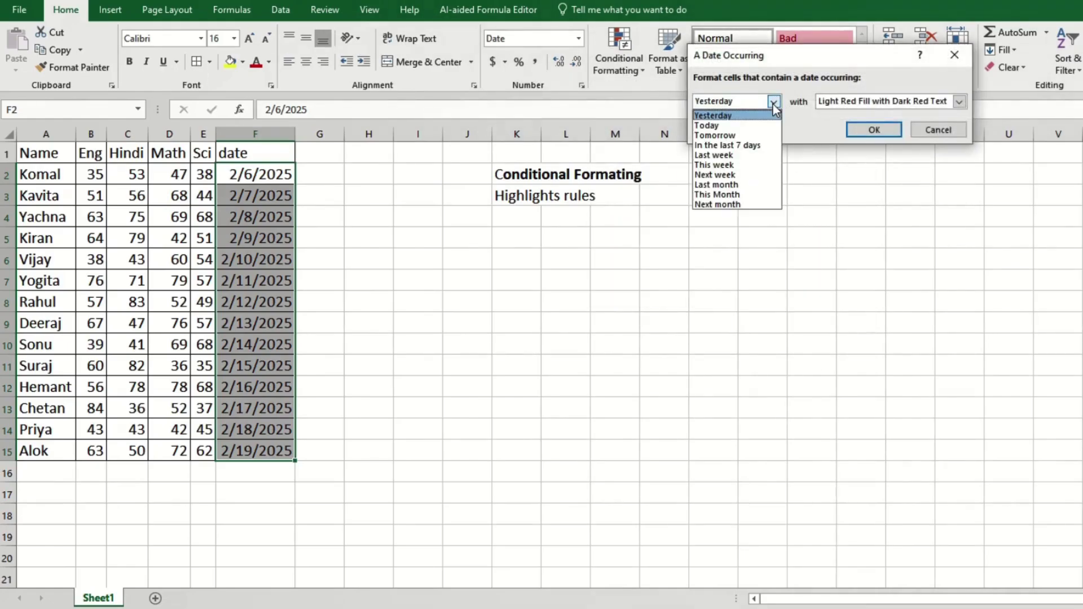
{"action": "left_click", "coordinate": [713, 134]}
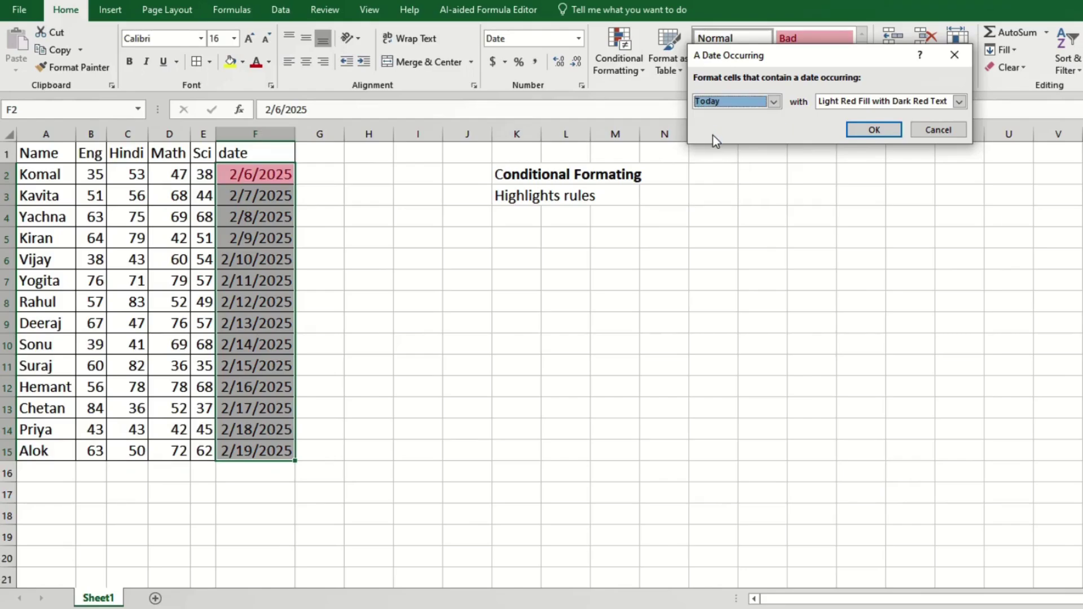
Preview the date rule with the periods Tomorrow, This week and Next week, and cancel it
{"action": "left_click", "coordinate": [775, 101]}
{"action": "left_click", "coordinate": [743, 136]}
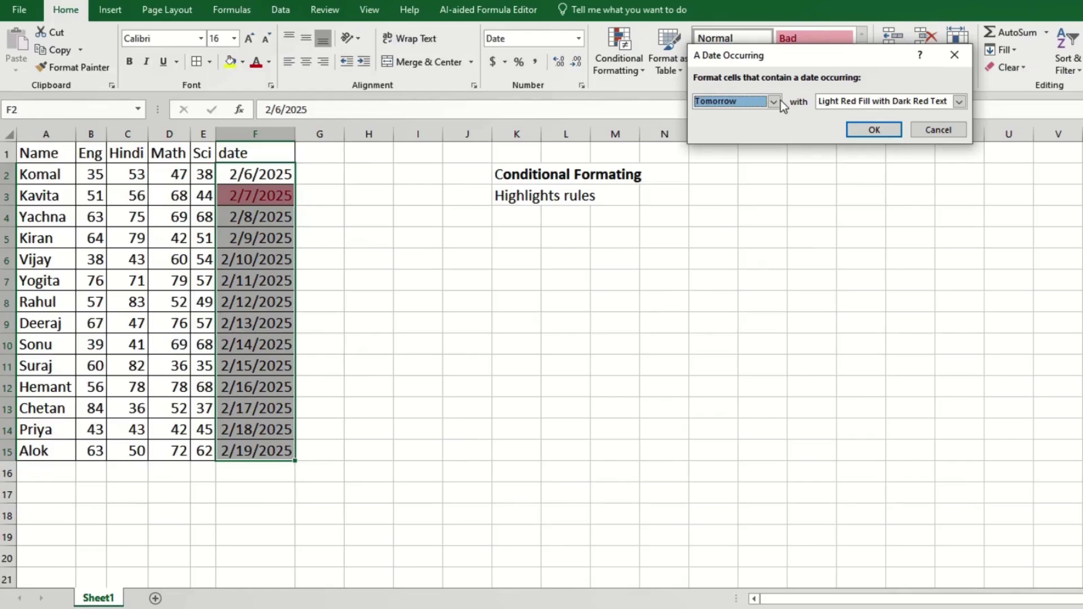
{"action": "left_click", "coordinate": [777, 100]}
{"action": "left_click", "coordinate": [735, 165]}
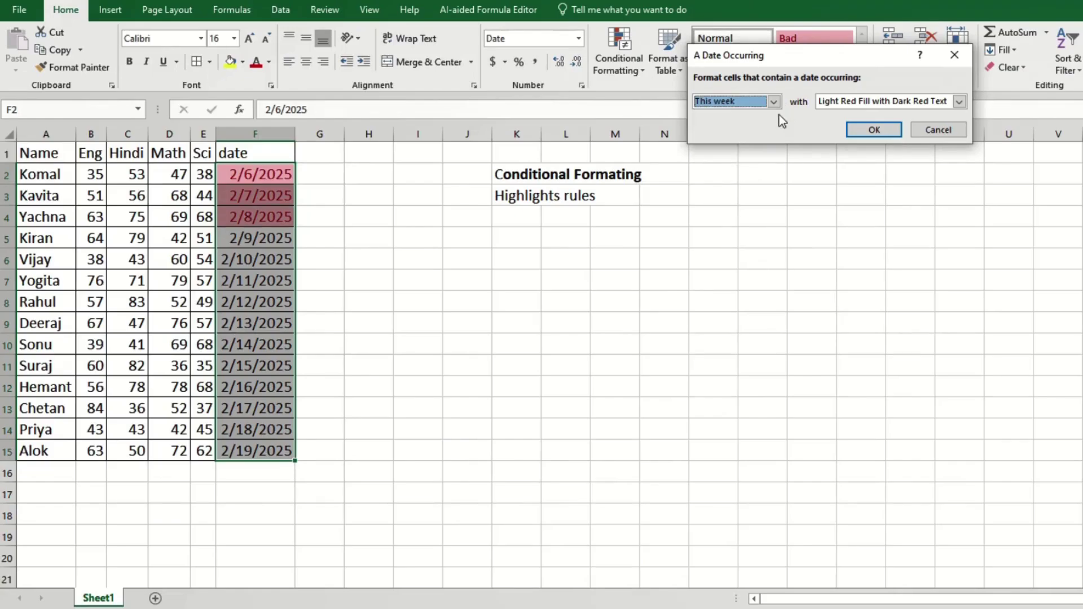
{"action": "left_click", "coordinate": [774, 103]}
{"action": "left_click", "coordinate": [733, 175]}
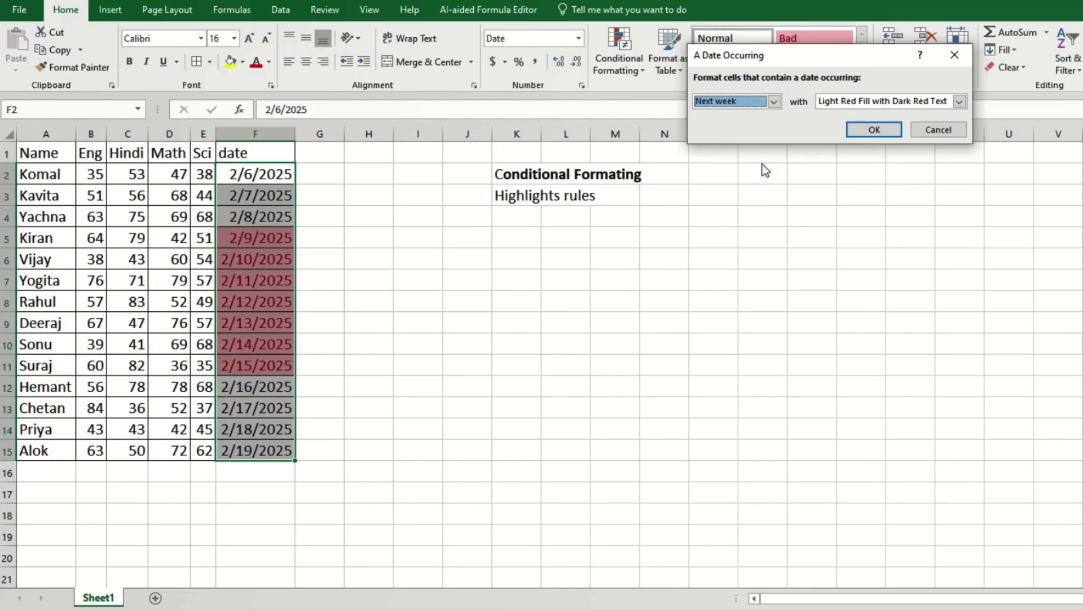
{"action": "left_click", "coordinate": [941, 128]}
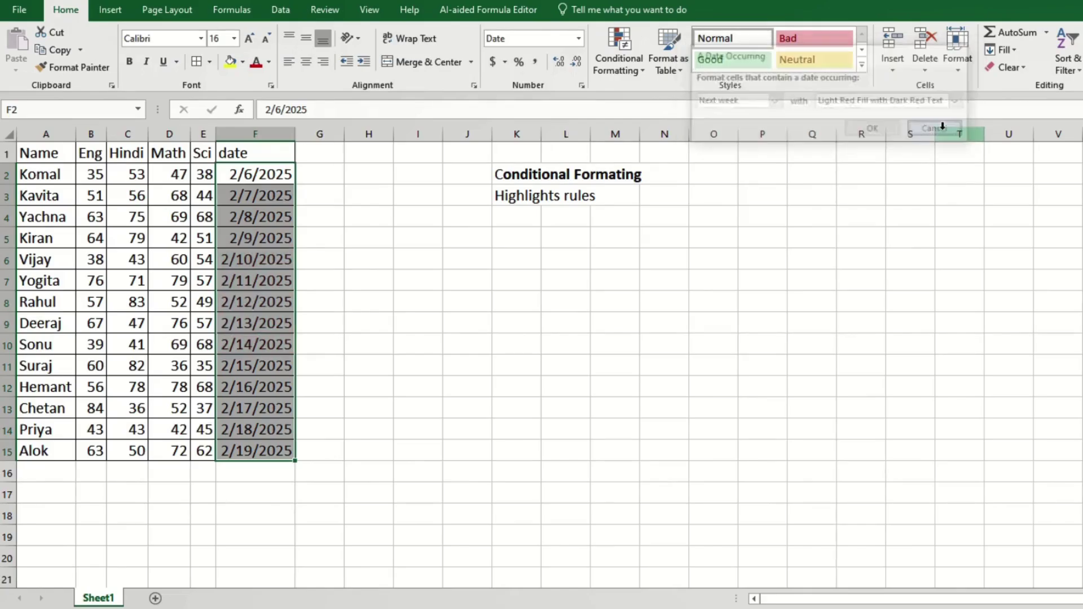
Highlight the duplicate values in A2:E15 using Light Red Fill with Dark Red Text
{"action": "left_click", "coordinate": [57, 169]}
{"action": "left_click_drag", "start_coordinate": [94, 216], "coordinate": [214, 452]}
{"action": "left_click", "coordinate": [632, 69]}
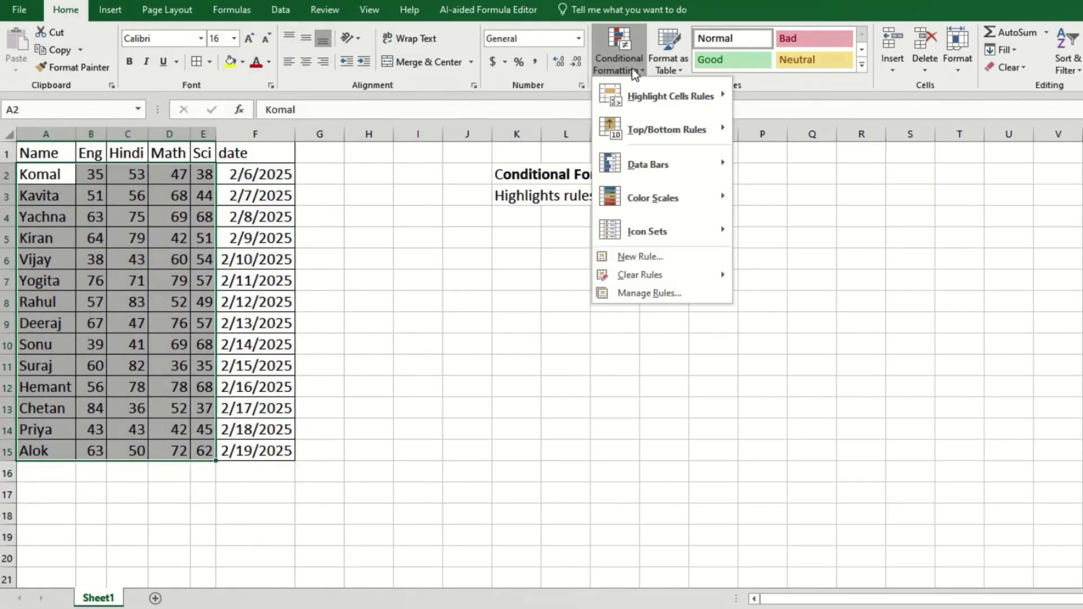
{"action": "mouse_move", "coordinate": [674, 97]}
{"action": "left_click", "coordinate": [780, 312]}
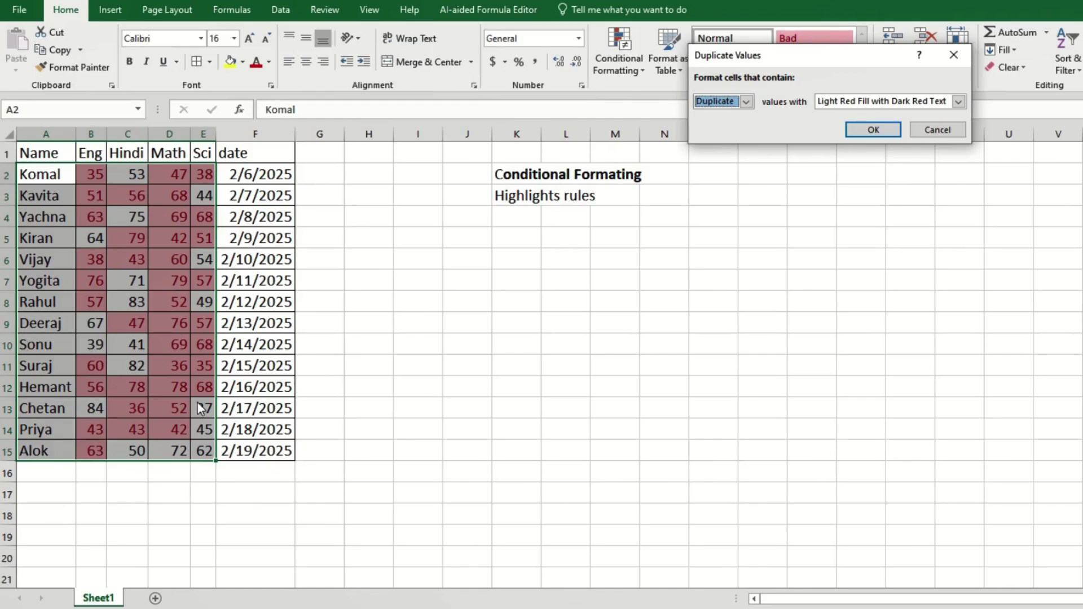
{"action": "left_click", "coordinate": [897, 129]}
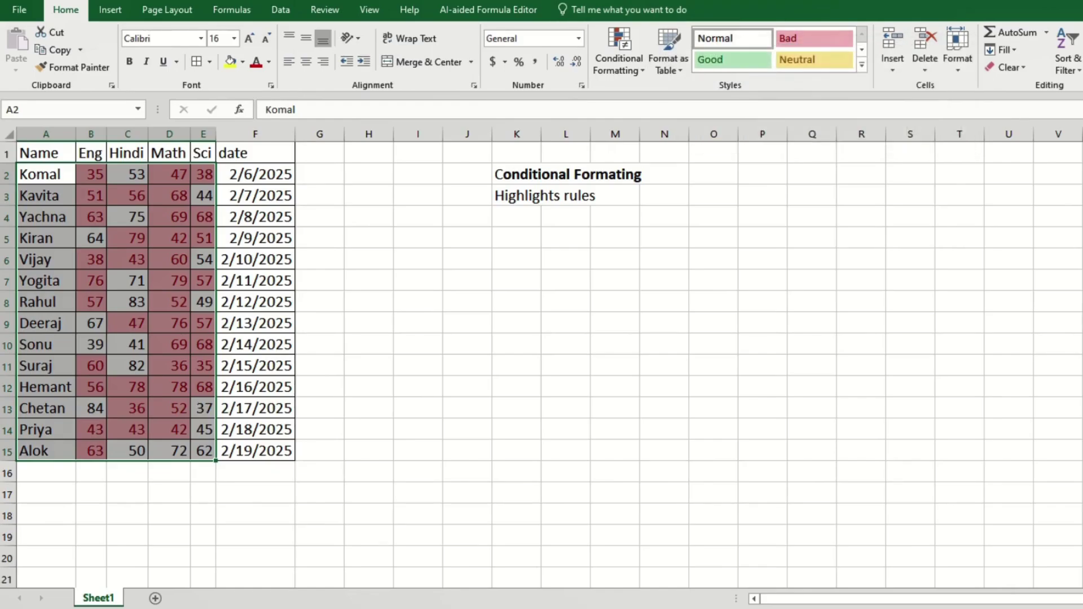